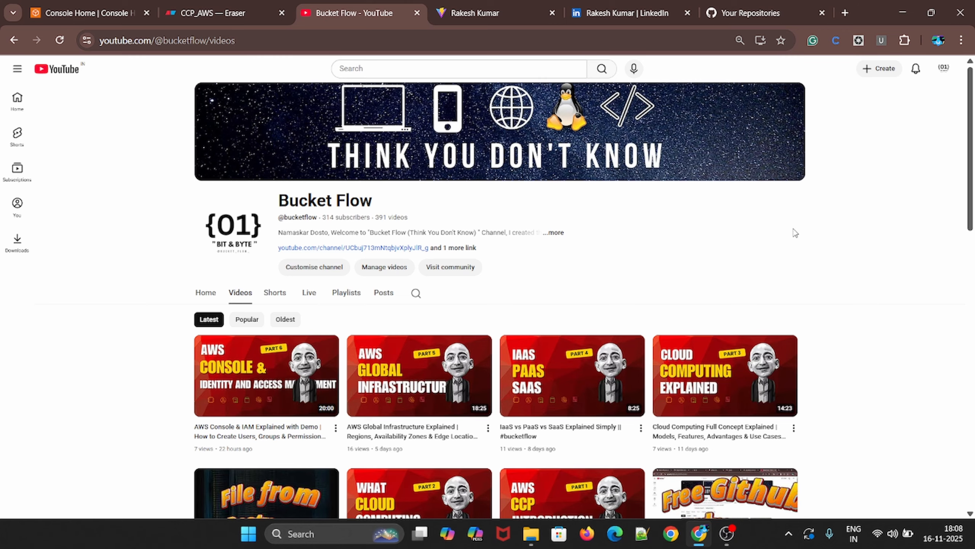
click(494, 8)
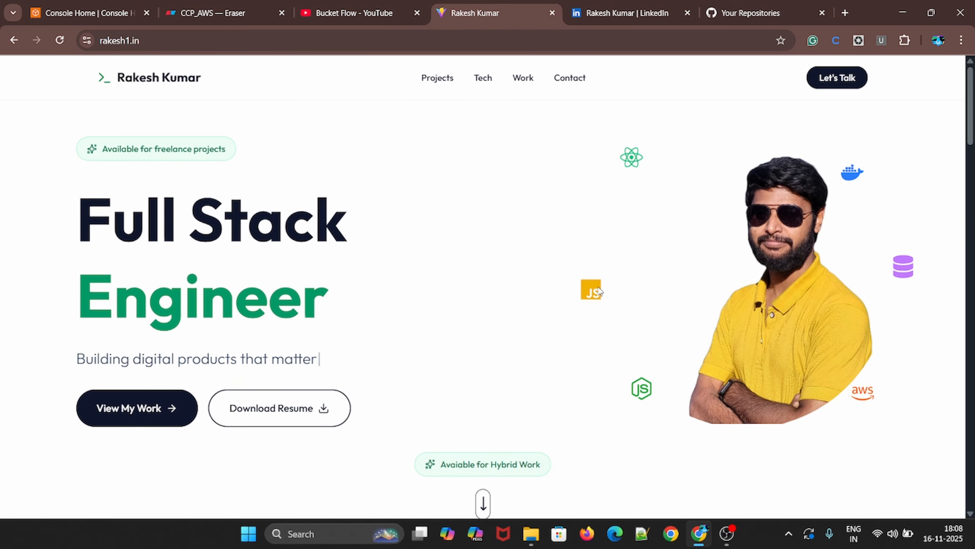
click(614, 5)
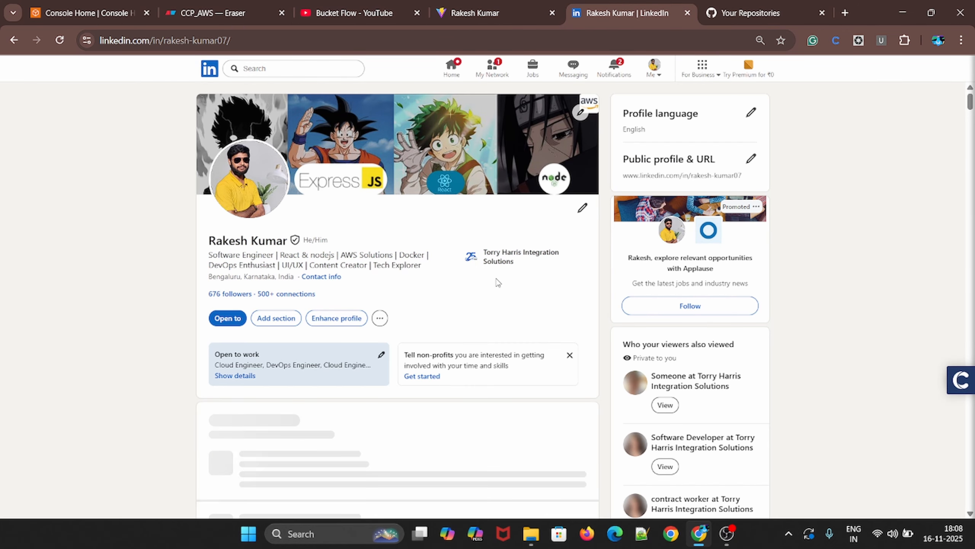
click(764, 13)
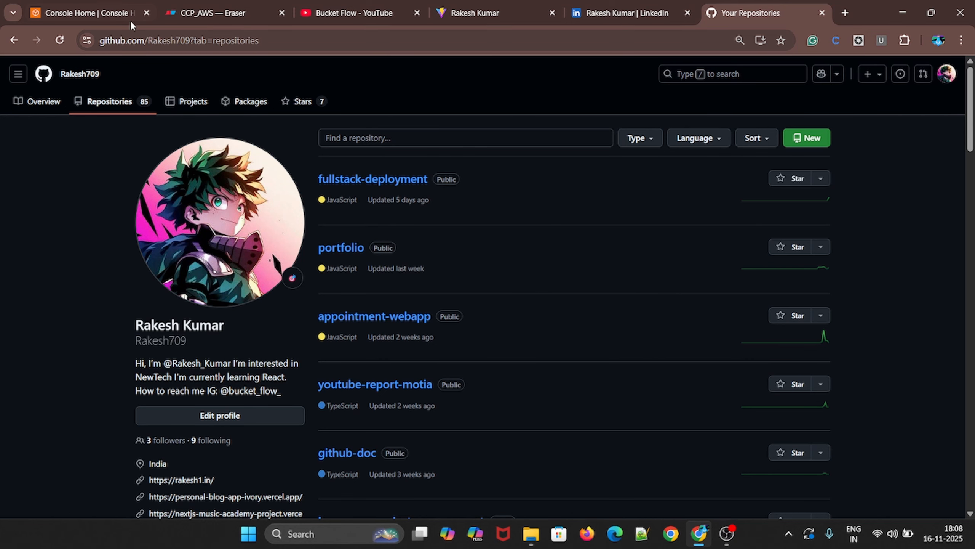
click(87, 16)
click(208, 13)
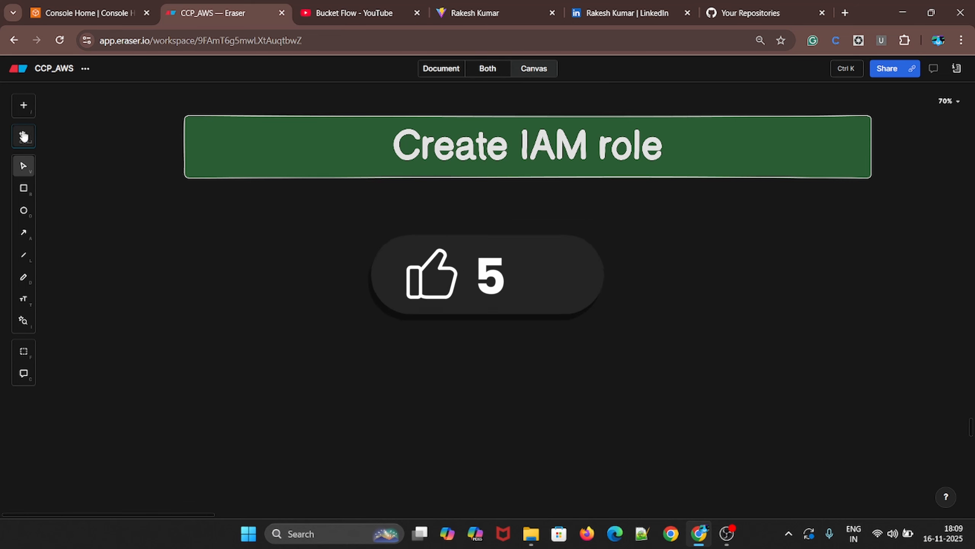
Step: Insert a generic user icon onto the canvas below the Create IAM role heading
click(24, 106)
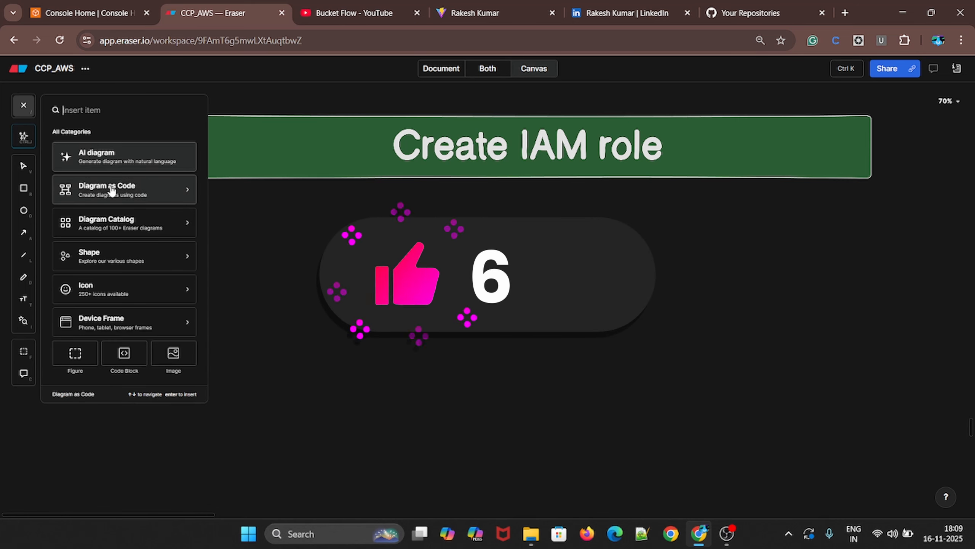
click(93, 189)
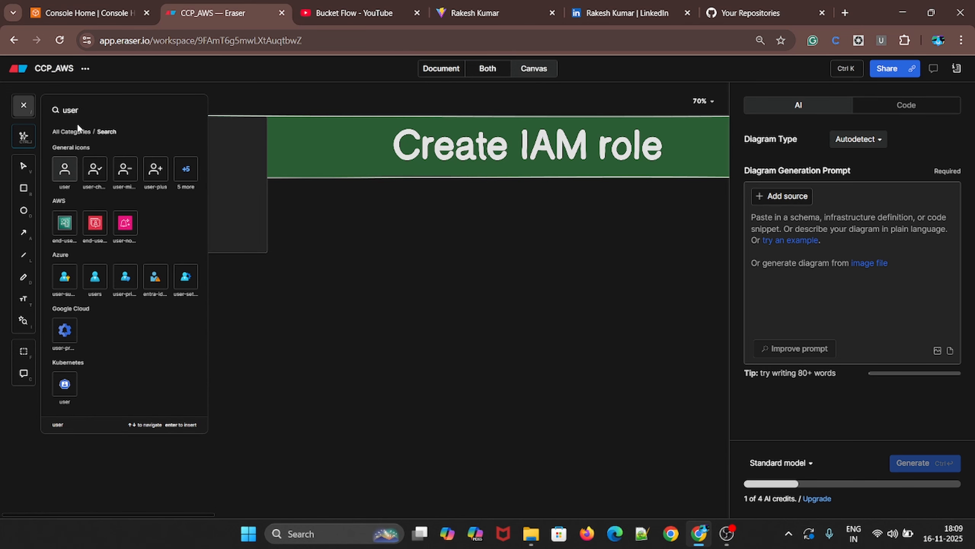
click(65, 168)
click(279, 284)
Step: Draw a small square with the Rectangle tool to the right of the user icon
click(23, 188)
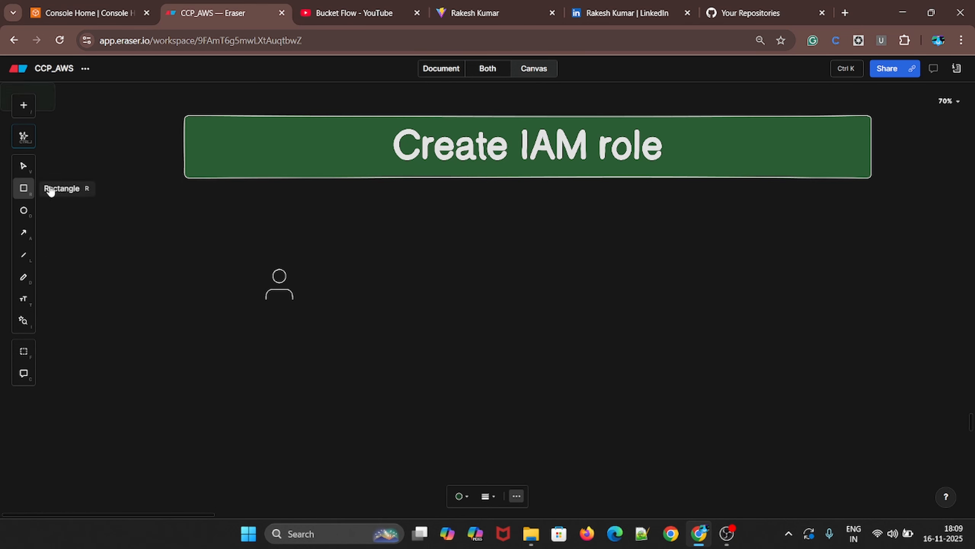
drag(358, 264, 396, 306)
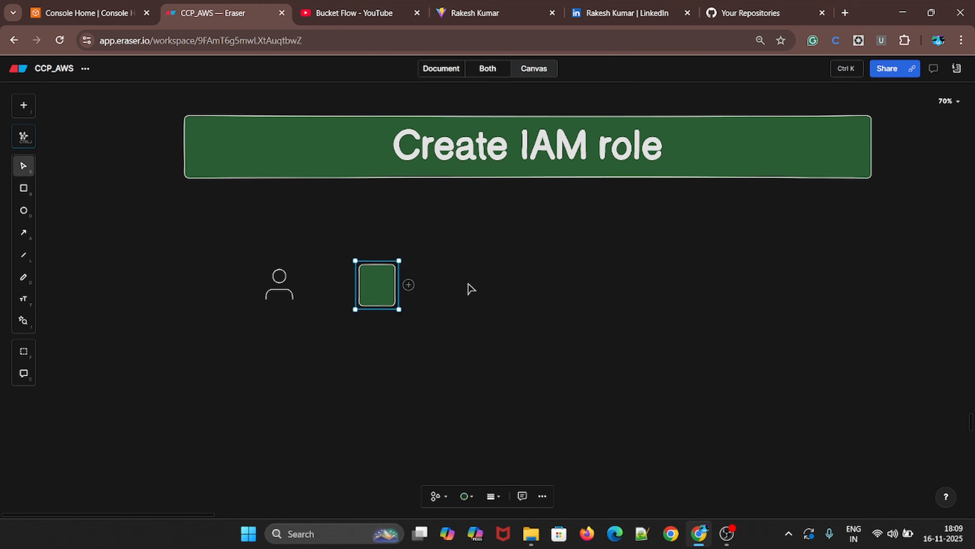
click(475, 291)
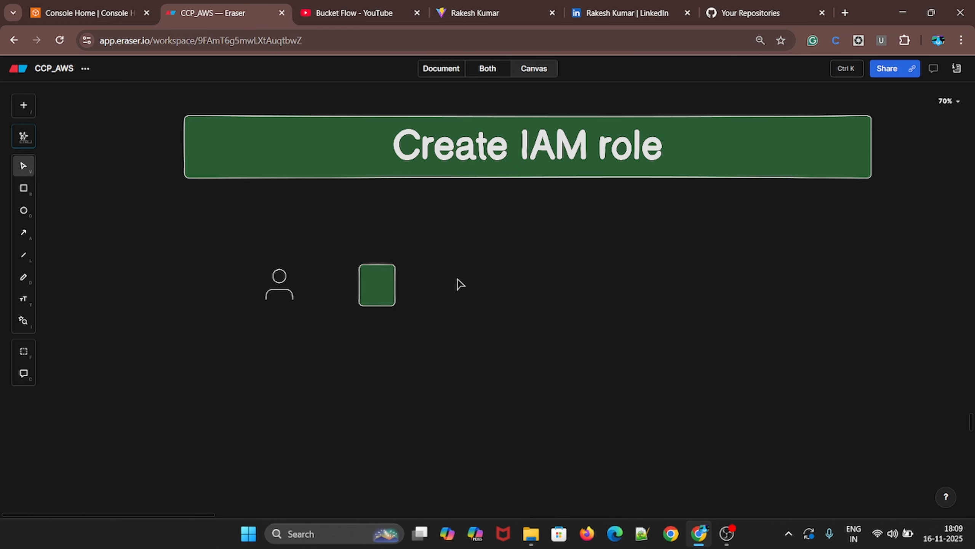
Step: Add a text label reading "= login" to the right of the square
double_click(433, 283)
text(= login)
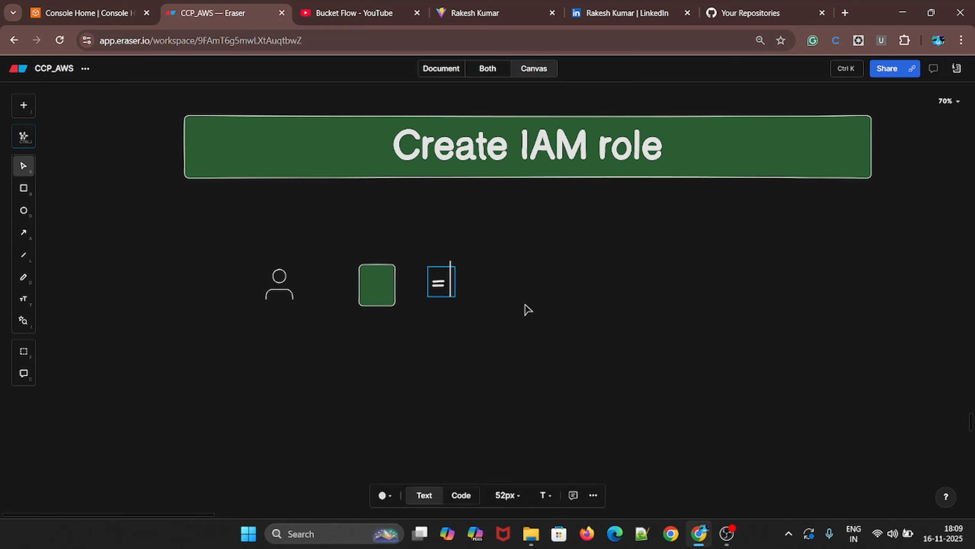
key(Left)
key(Left)
key(Left)
key(Left)
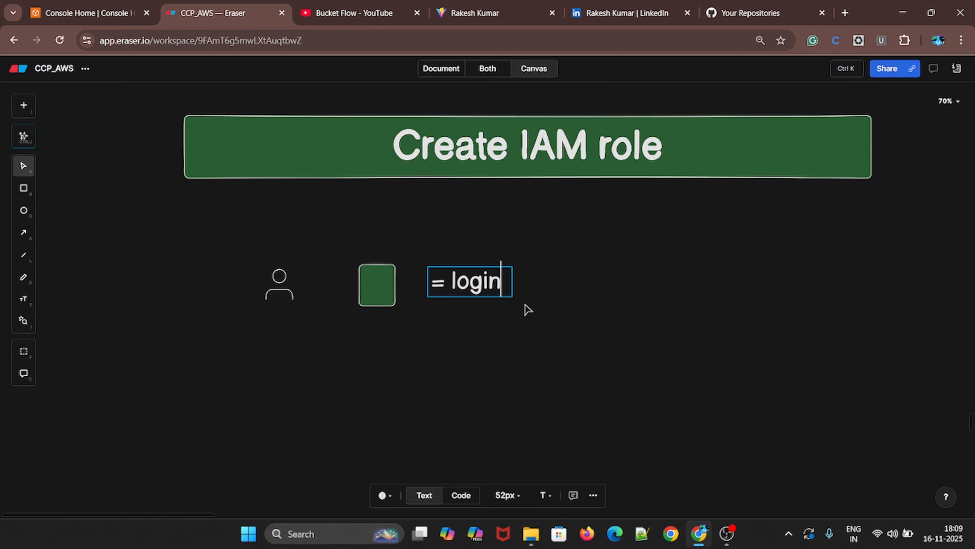
key(End)
Step: Add the text "password" beneath the user icon
click(180, 402)
key(t)
click(242, 324)
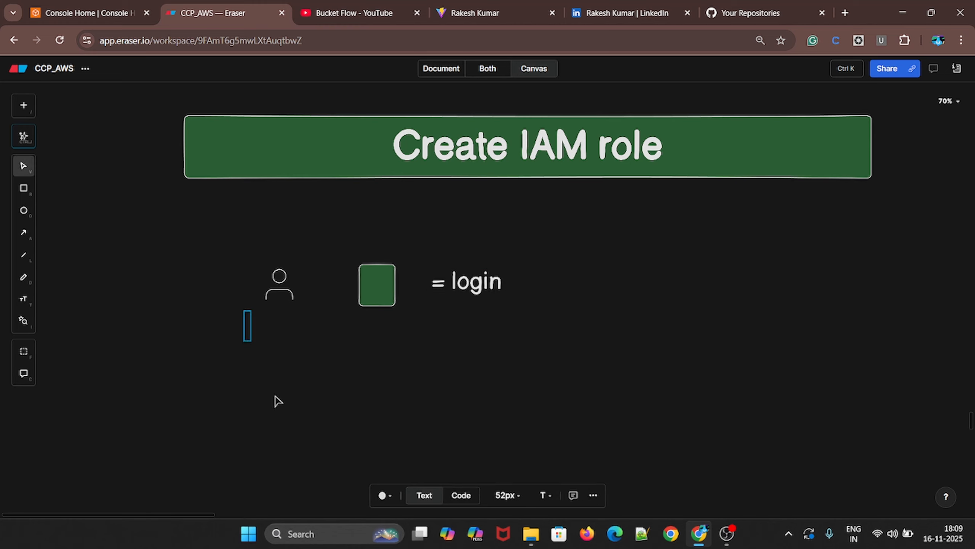
text(password)
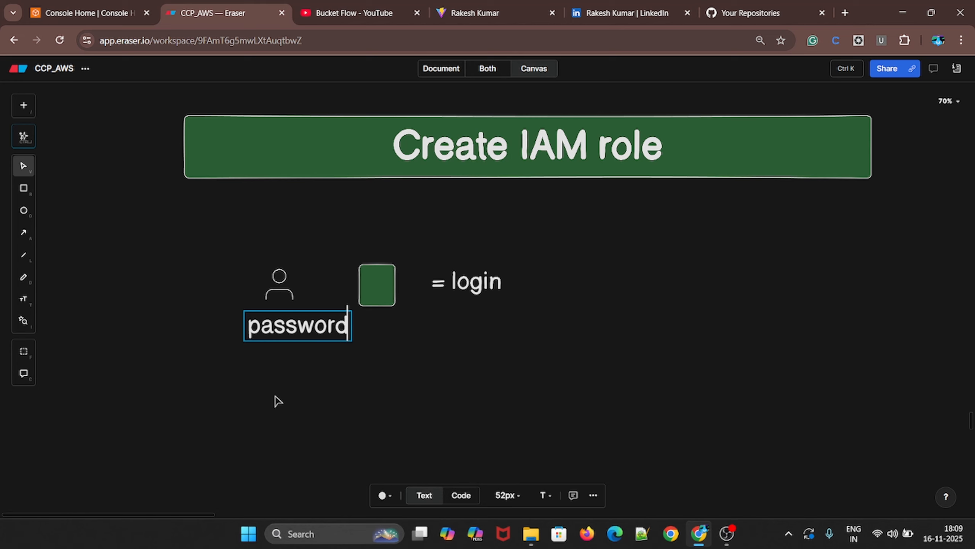
Step: Nudge the green square slightly right and add the text "mfa" beneath it
click(380, 322)
drag(383, 291, 392, 294)
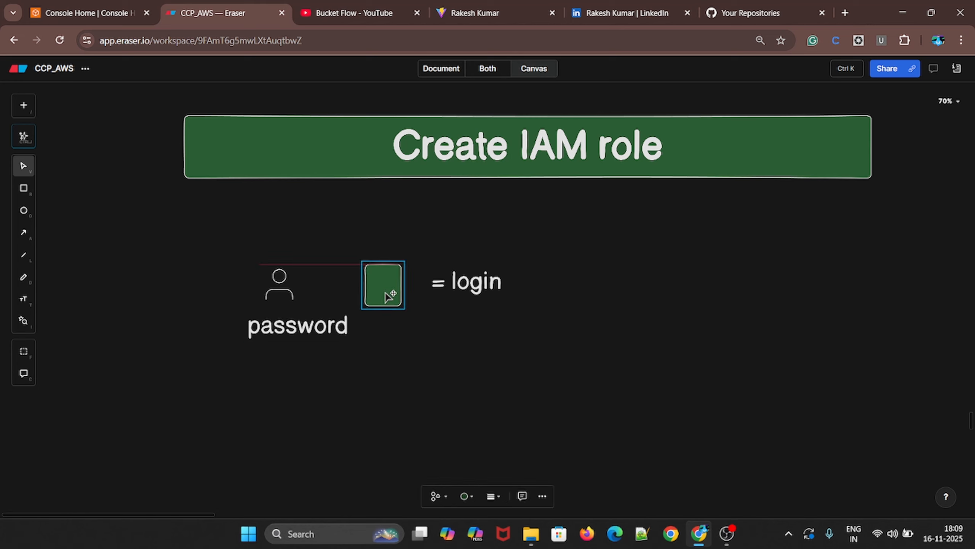
click(388, 334)
key(t)
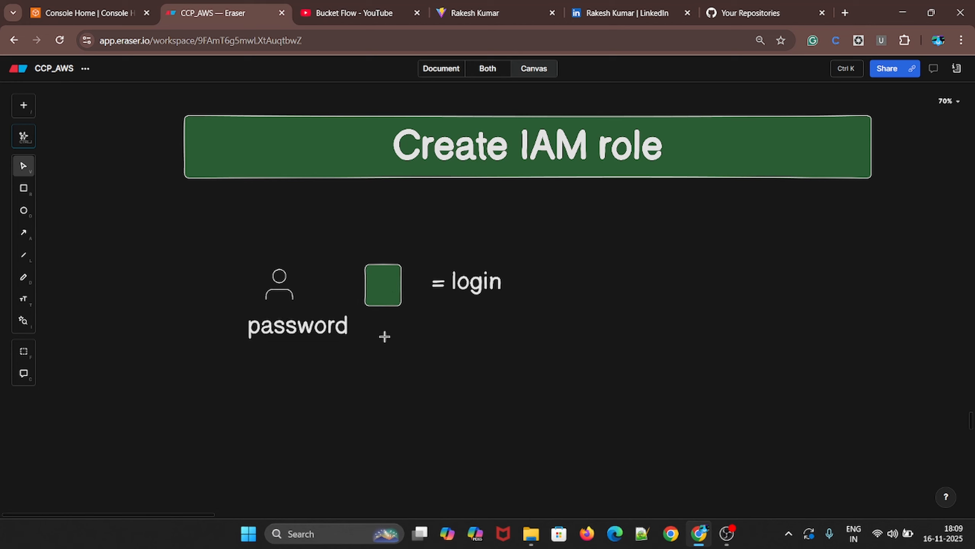
click(378, 326)
text(mfa)
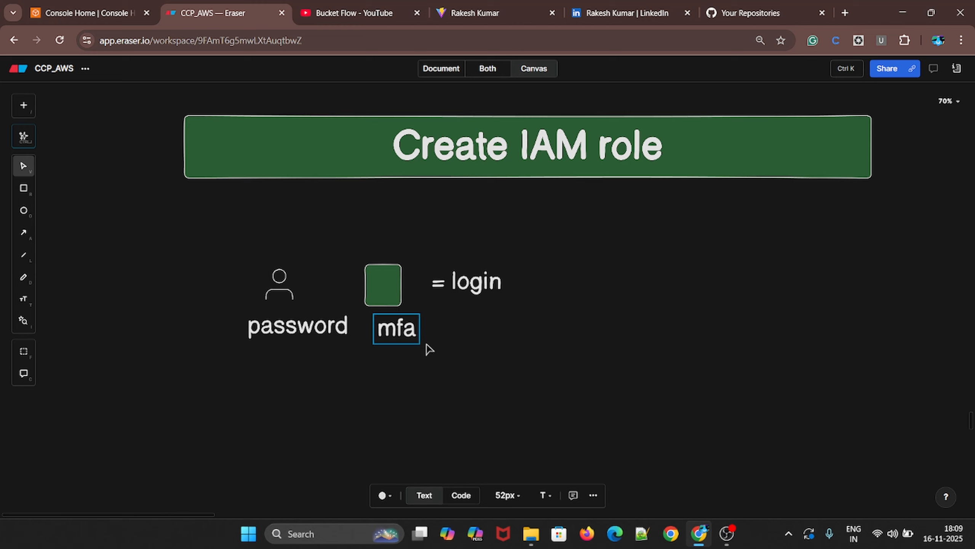
drag(398, 289, 401, 285)
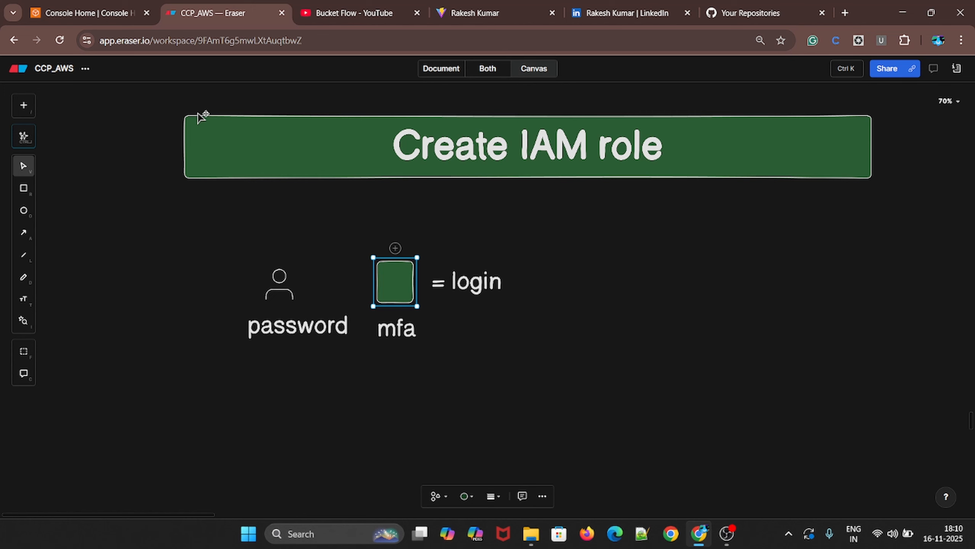
Step: Switch to the AWS console tab and open the IAM Users page
click(74, 4)
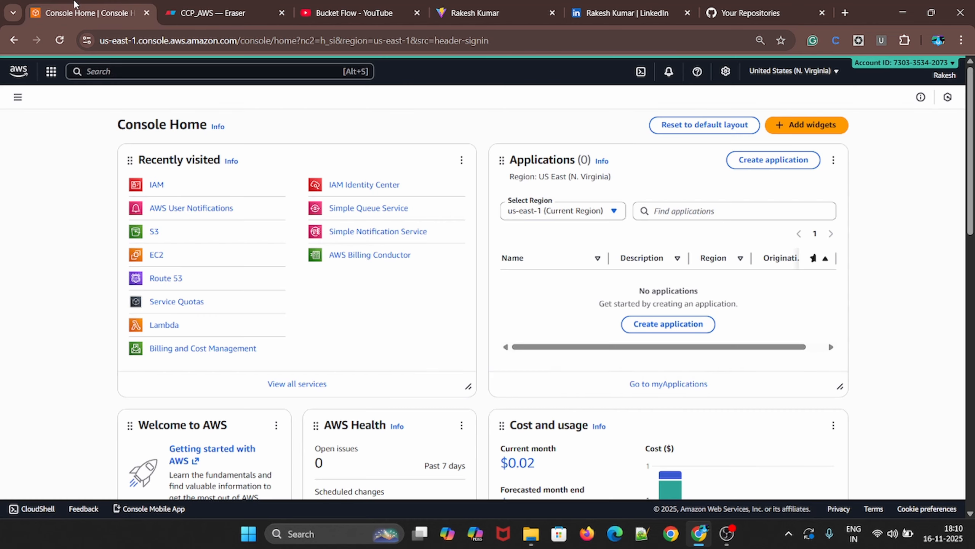
click(157, 185)
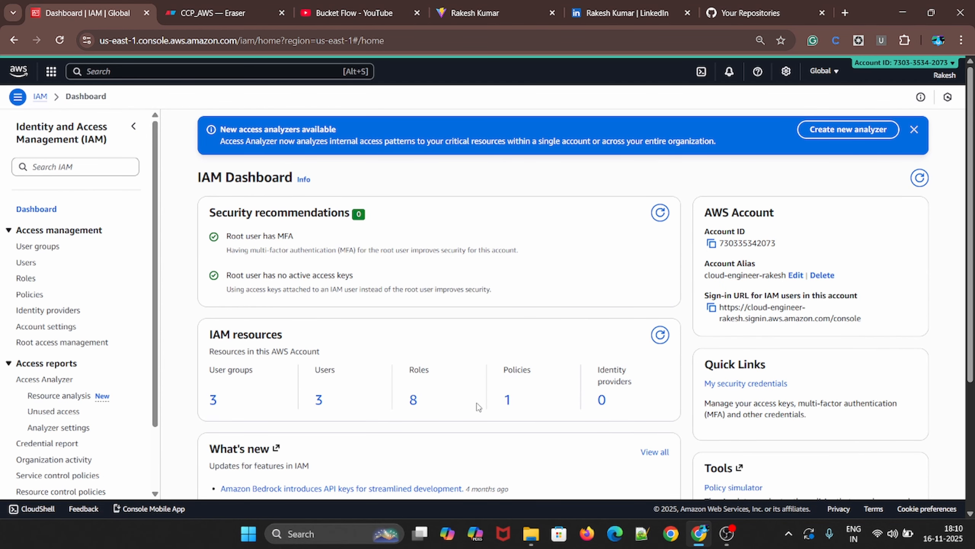
click(26, 263)
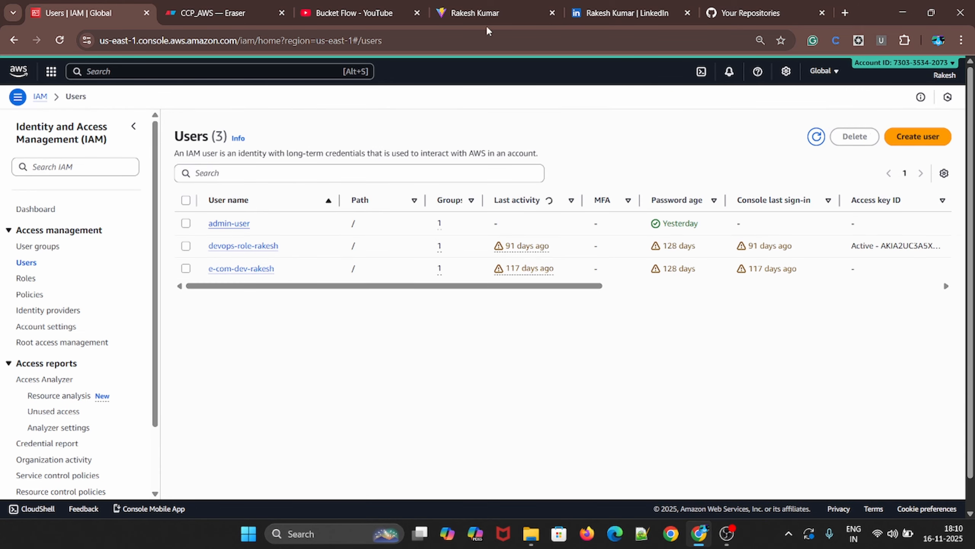
Step: Return to the diagram tab and browse the canvas to review the user groups and IAM permissions diagrams
click(231, 11)
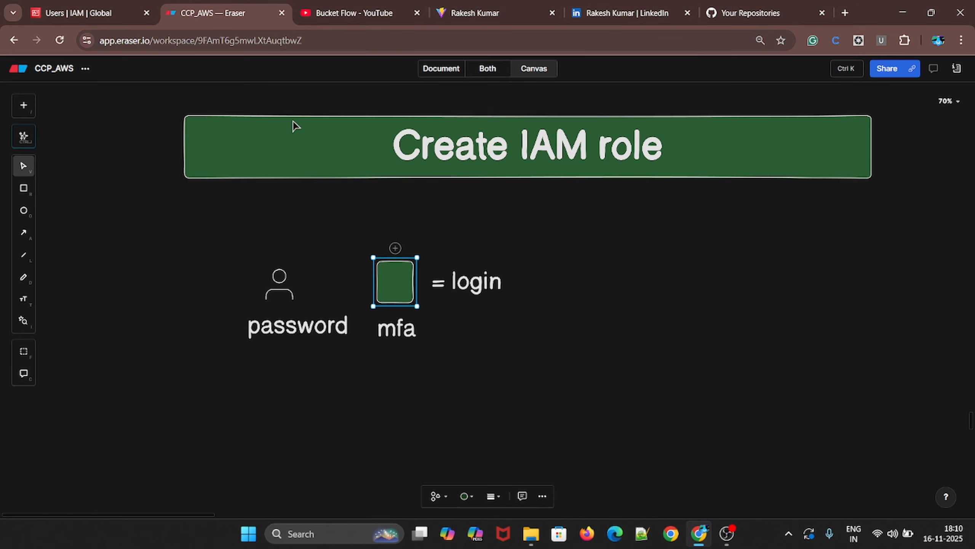
scroll(630, 319, up, 15)
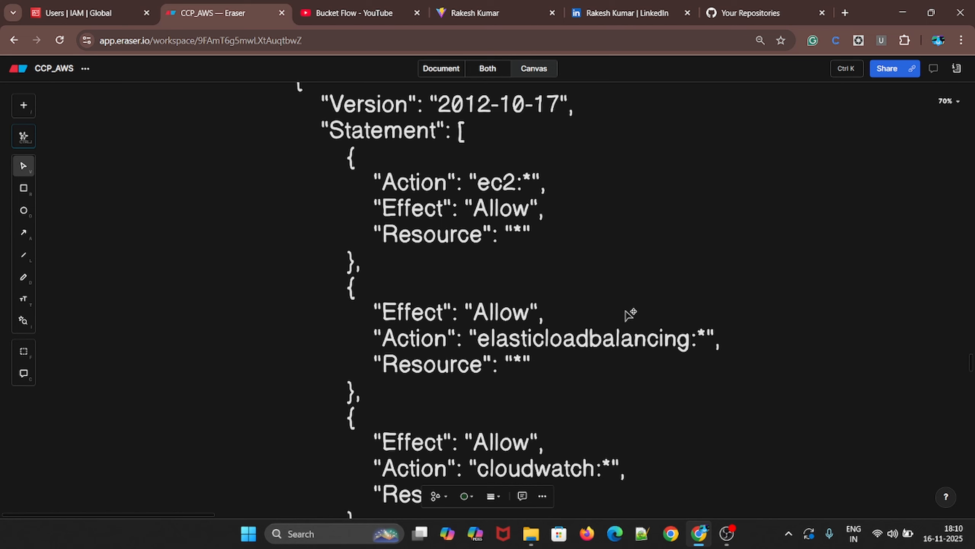
scroll(626, 312, up, 3)
scroll(626, 310, down, 5)
scroll(625, 306, up, 5)
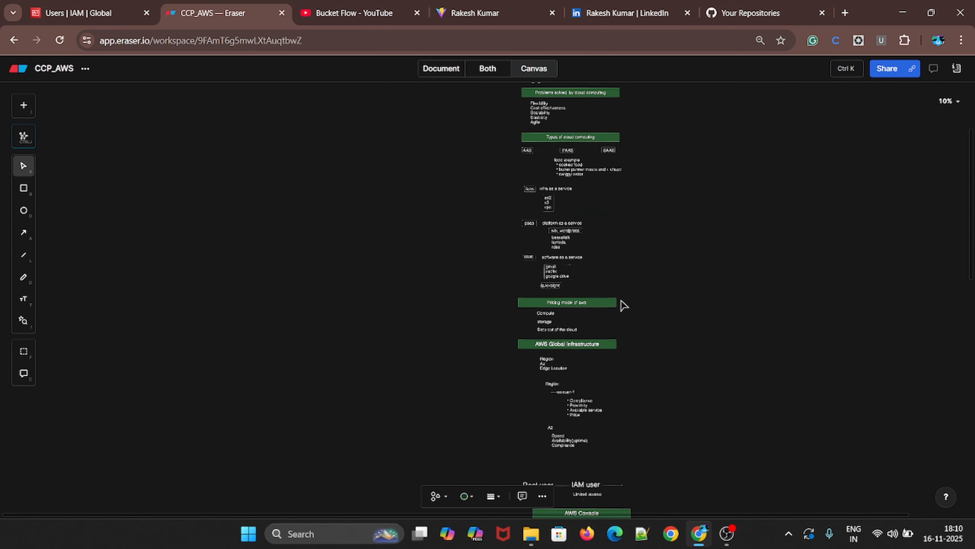
scroll(621, 305, down, 6)
scroll(633, 308, up, 2)
scroll(647, 309, up, 5)
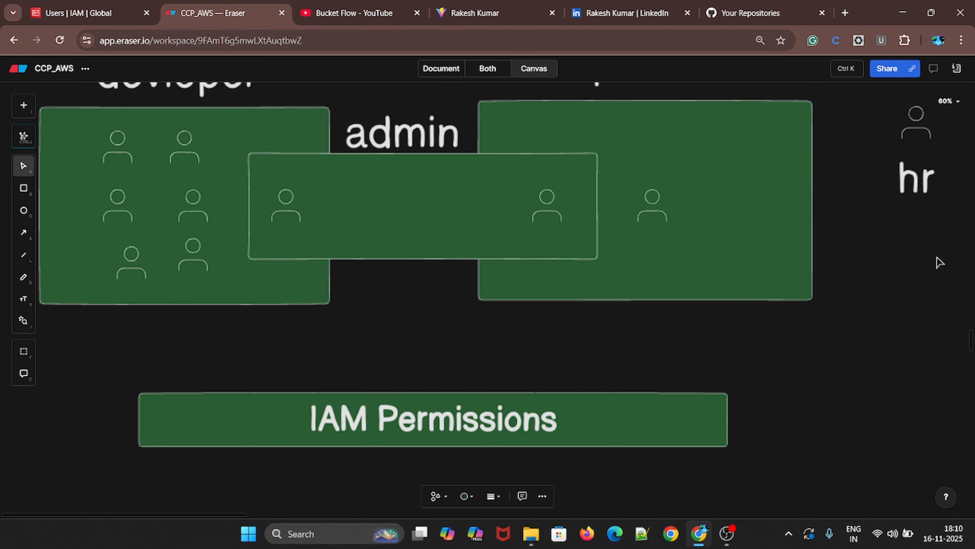
scroll(895, 202, down, 2)
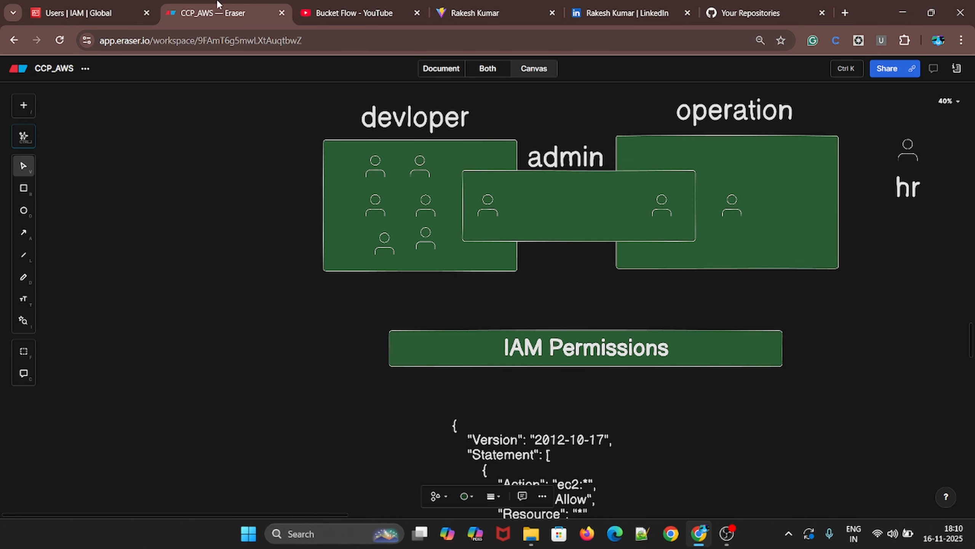
key(alt+Tab)
key(alt+Tab)
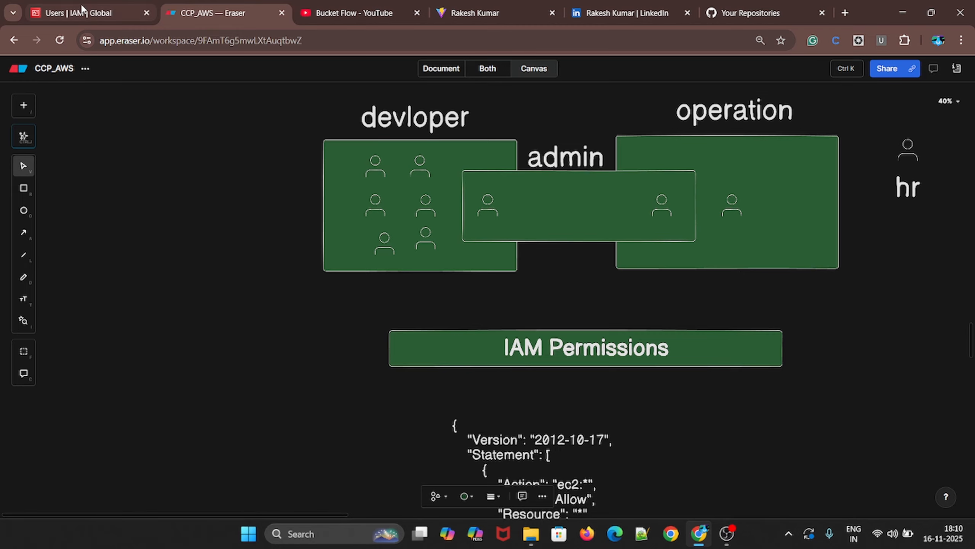
Step: Back in the AWS console, start creating a new IAM user named AWS-Learning-devops
click(81, 14)
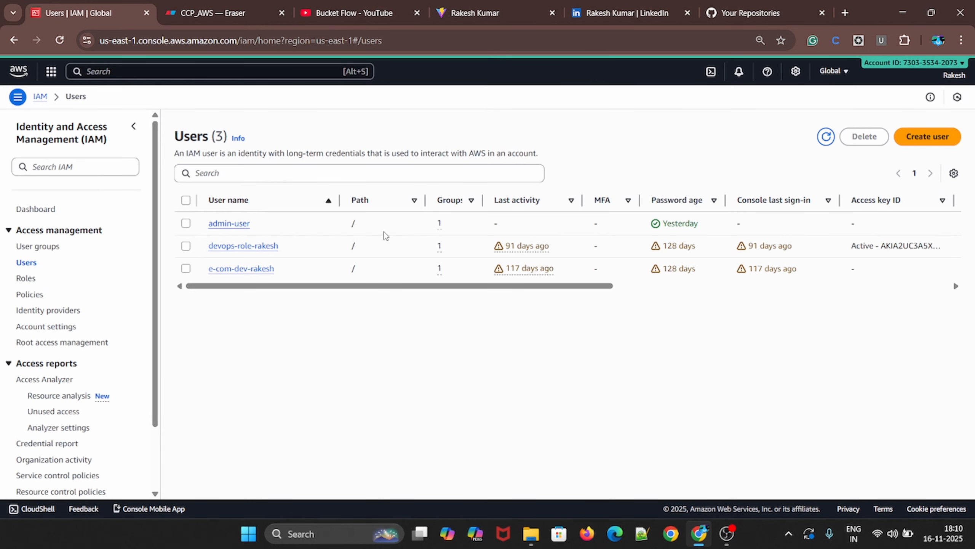
click(926, 137)
click(298, 218)
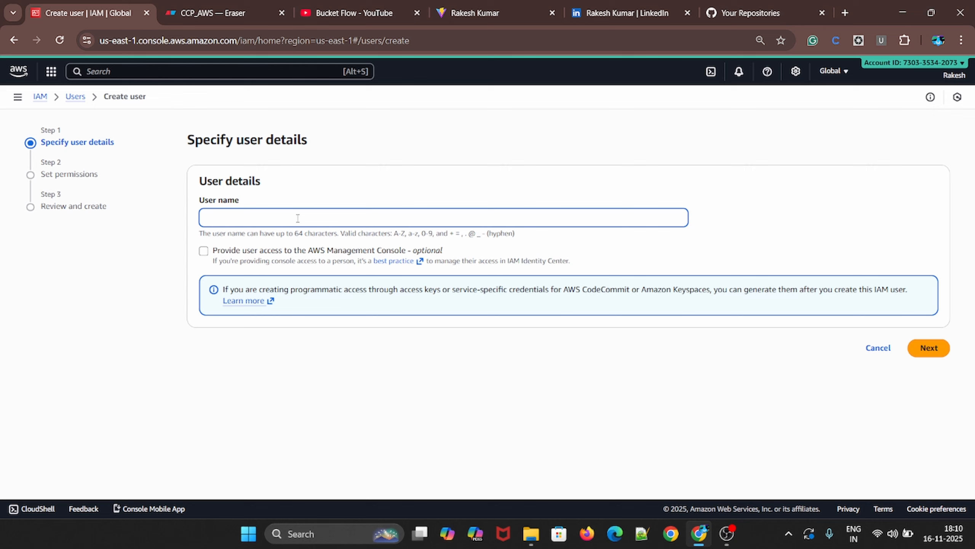
text(AWS-lEARNING)
key(BackSpace)
key(BackSpace)
key(BackSpace)
key(BackSpace)
key(BackSpace)
key(BackSpace)
text(devo)
click(642, 391)
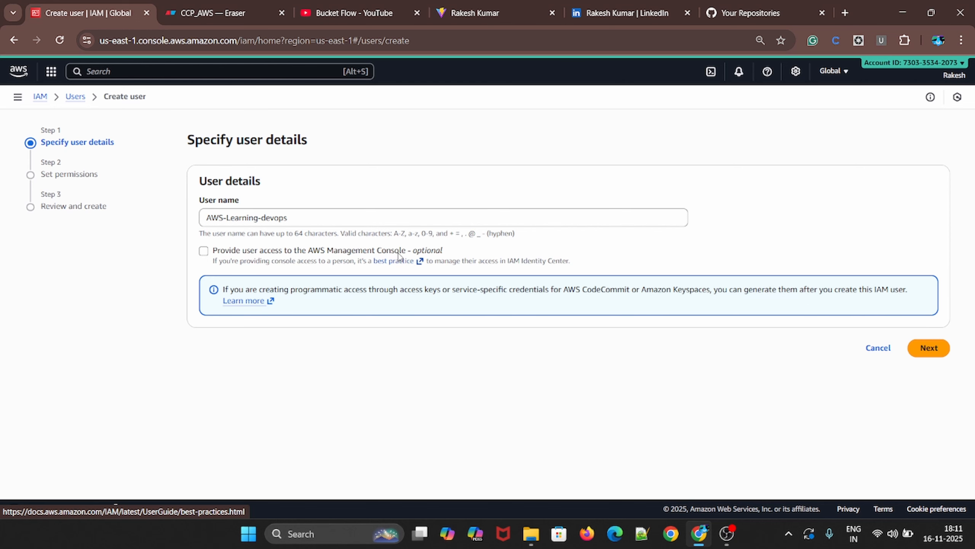
Step: Enable AWS Management Console access for the user with an autogenerated password and proceed to permissions
click(203, 250)
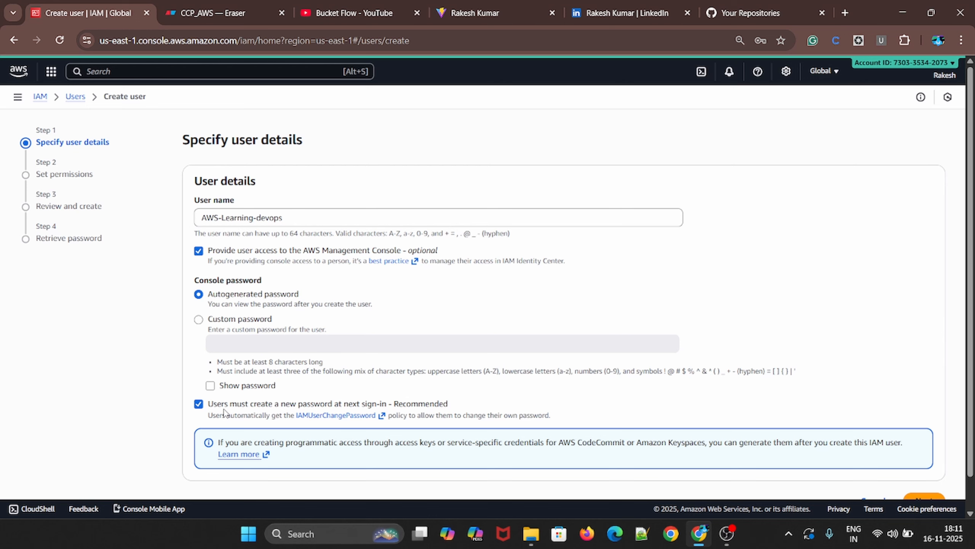
scroll(826, 413, down, 1)
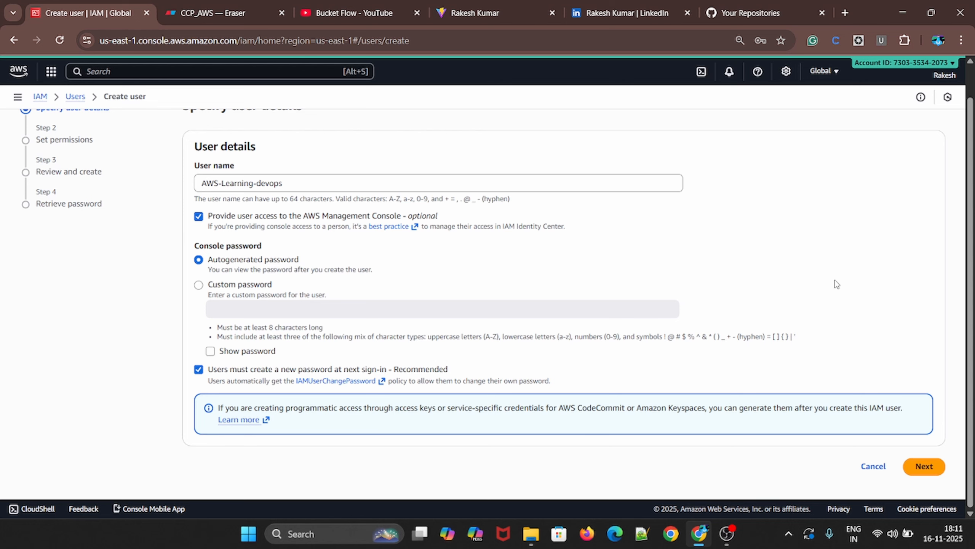
click(930, 471)
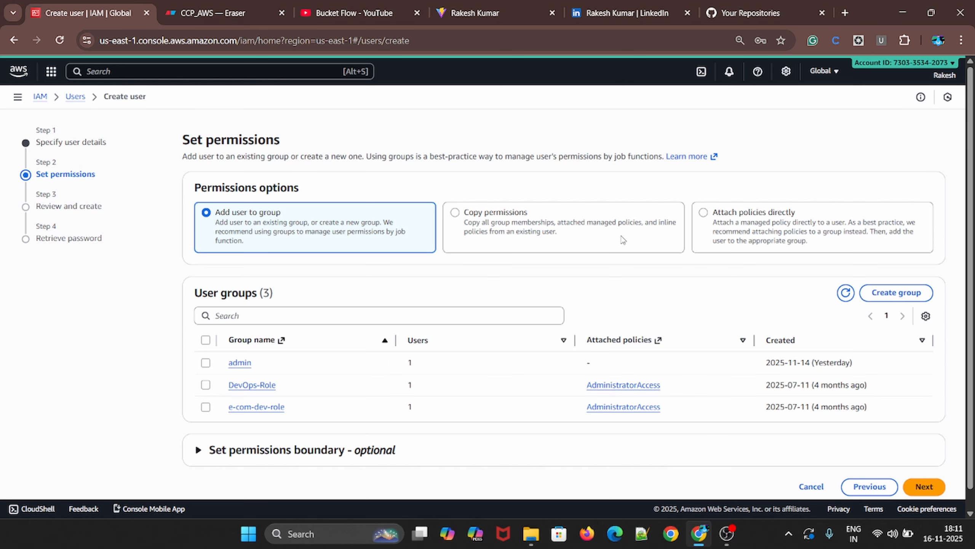
Step: Choose to attach policies directly, select the AdministratorAccess policy, and continue to the review page
click(728, 247)
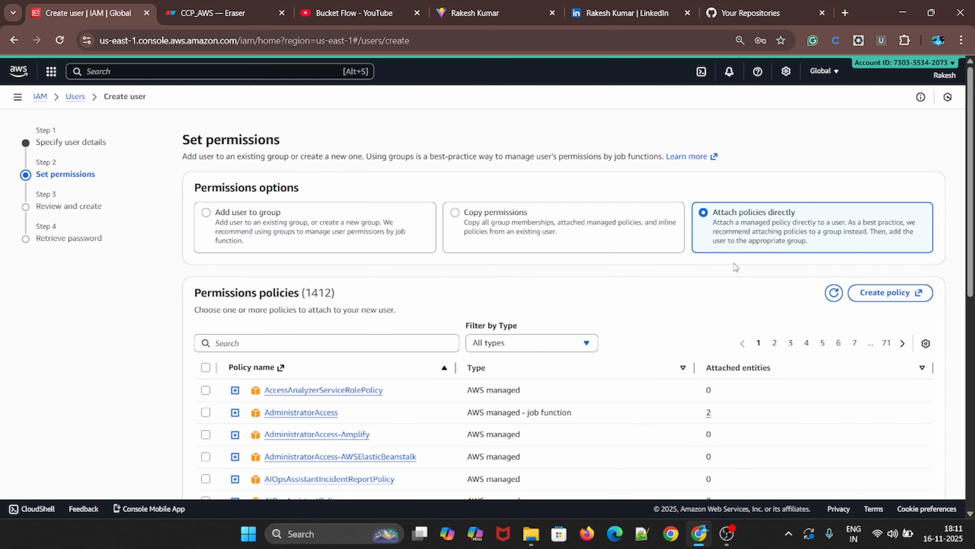
click(288, 338)
text(fu)
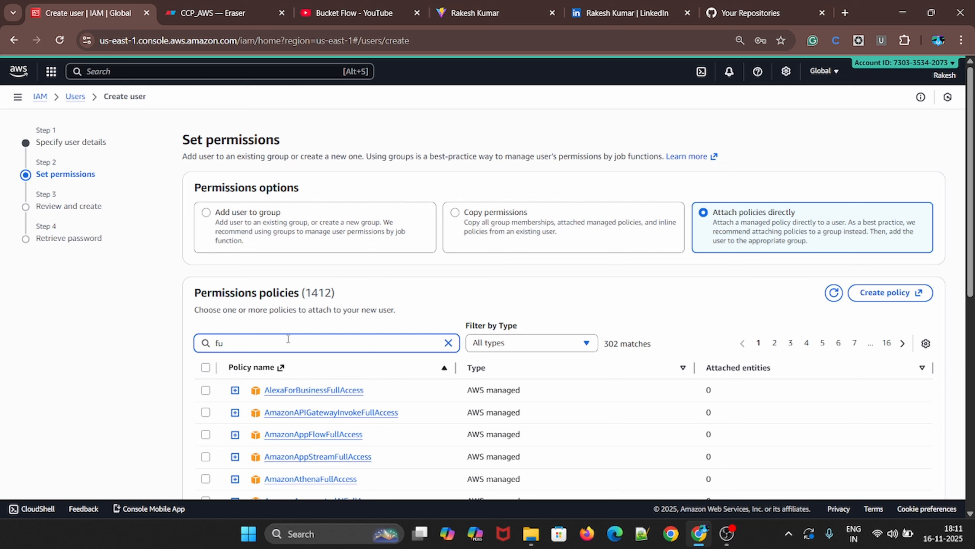
key(BackSpace)
key(BackSpace)
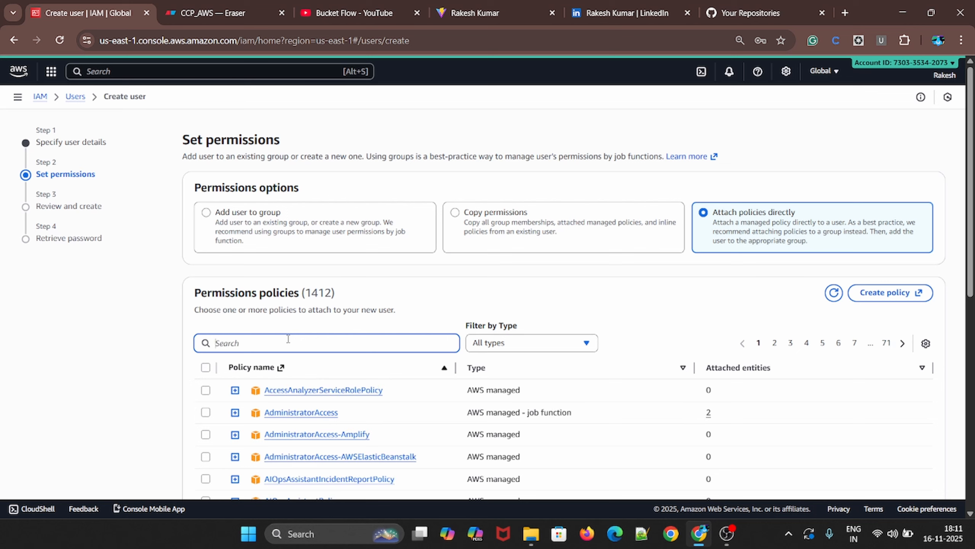
click(205, 413)
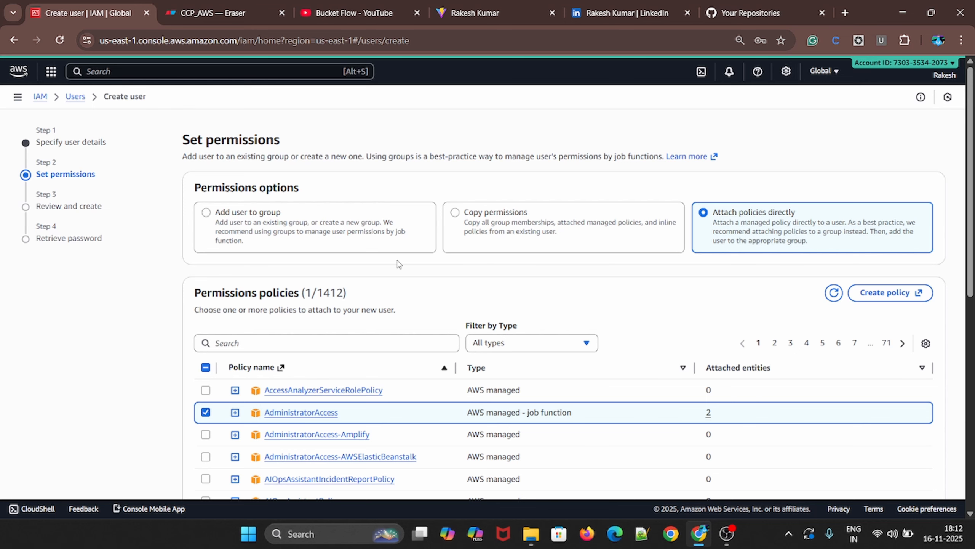
scroll(261, 359, down, 3)
scroll(522, 382, down, 3)
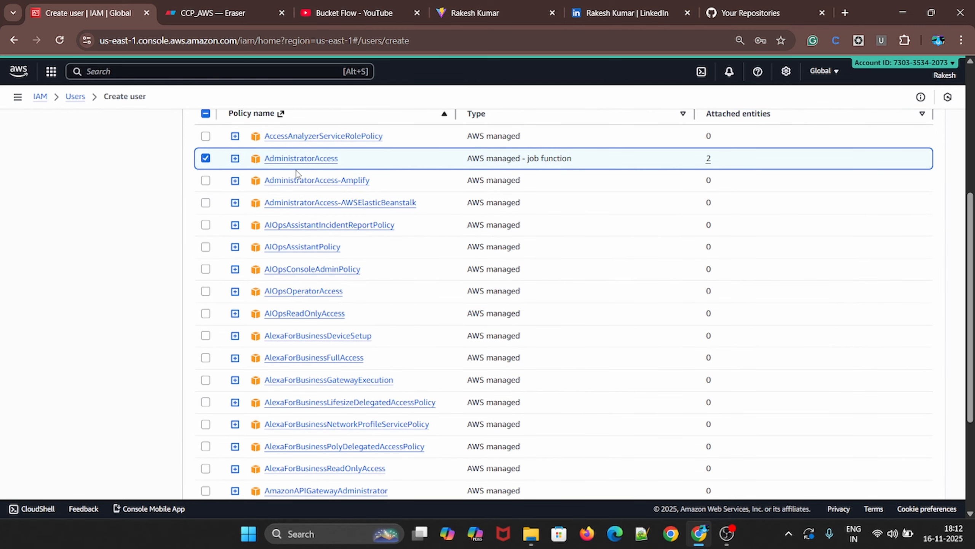
scroll(384, 311, up, 1)
scroll(791, 403, down, 4)
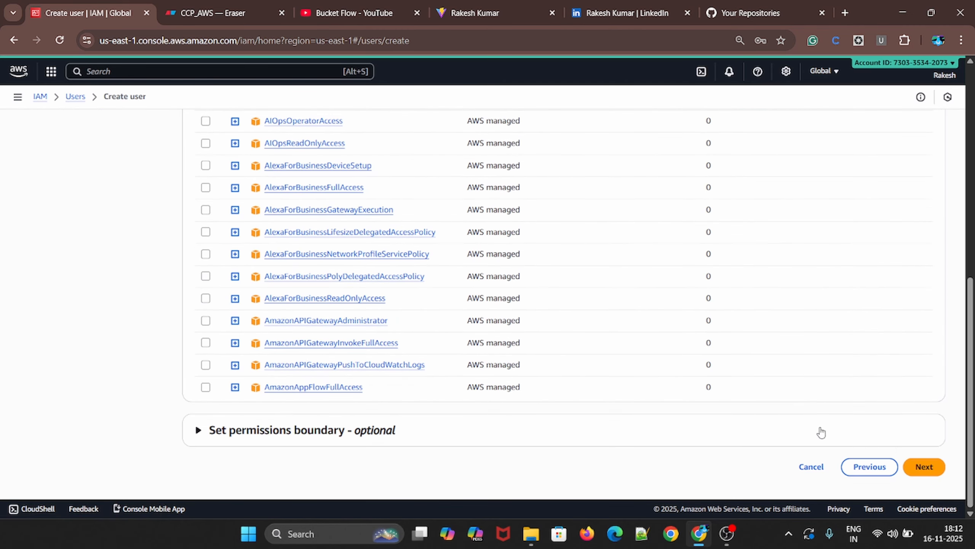
click(940, 468)
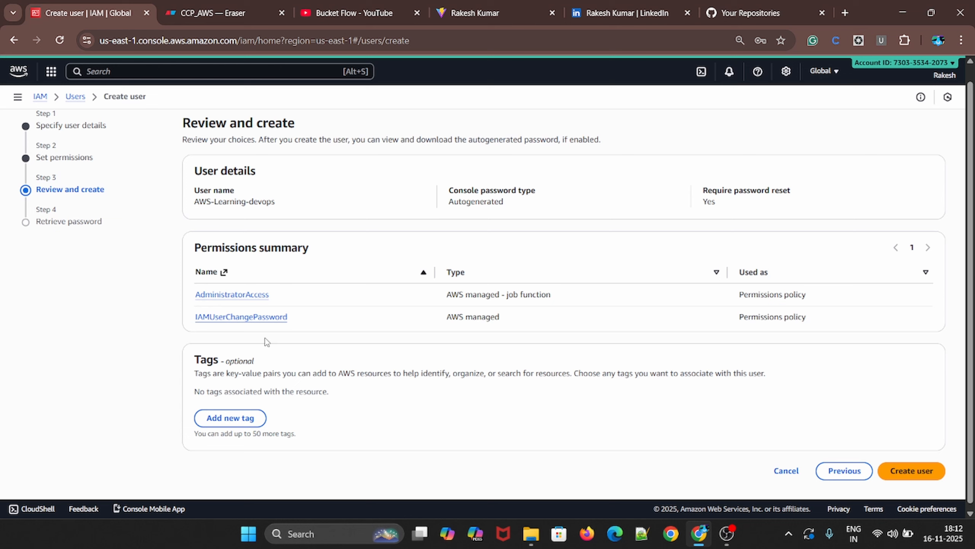
Step: Add a tag with key user and value learning, then create the IAM user
click(225, 418)
text(user)
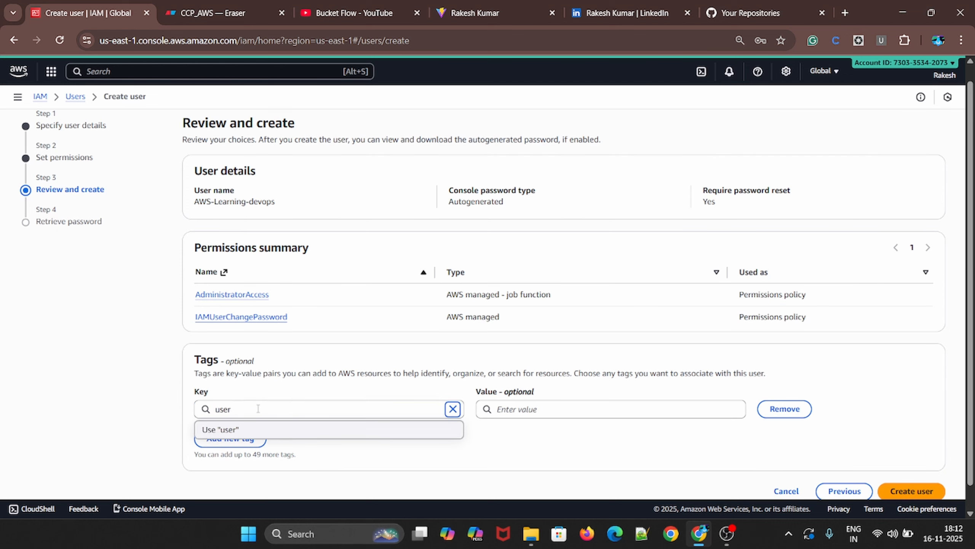
click(547, 408)
text(learning)
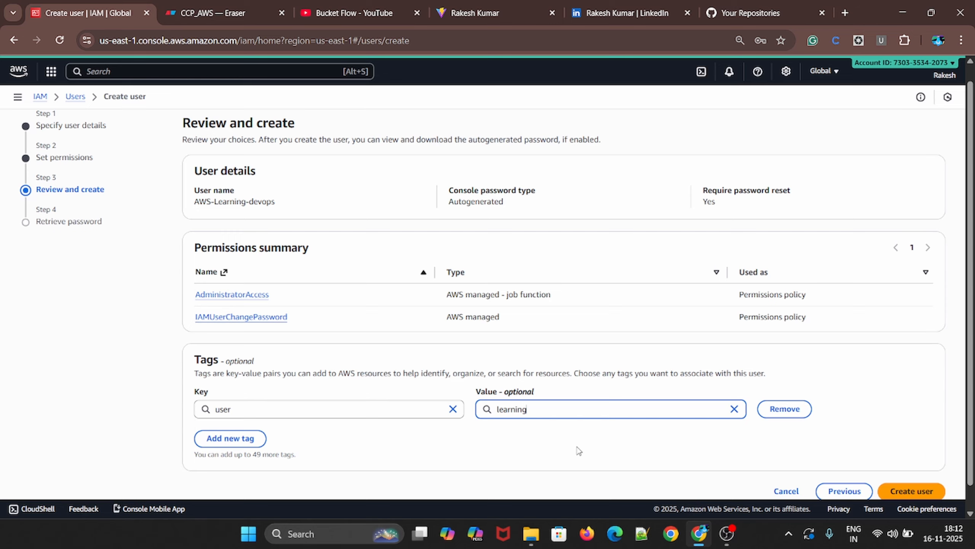
scroll(578, 451, down, 1)
click(929, 466)
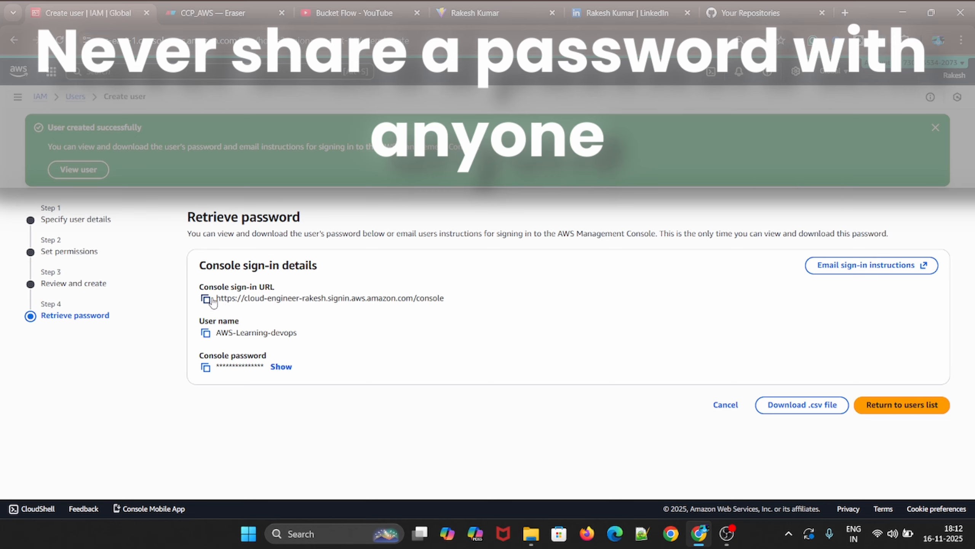
Step: Download the new user's sign-in credentials as a .csv file and open it in Excel
drag(216, 298, 392, 298)
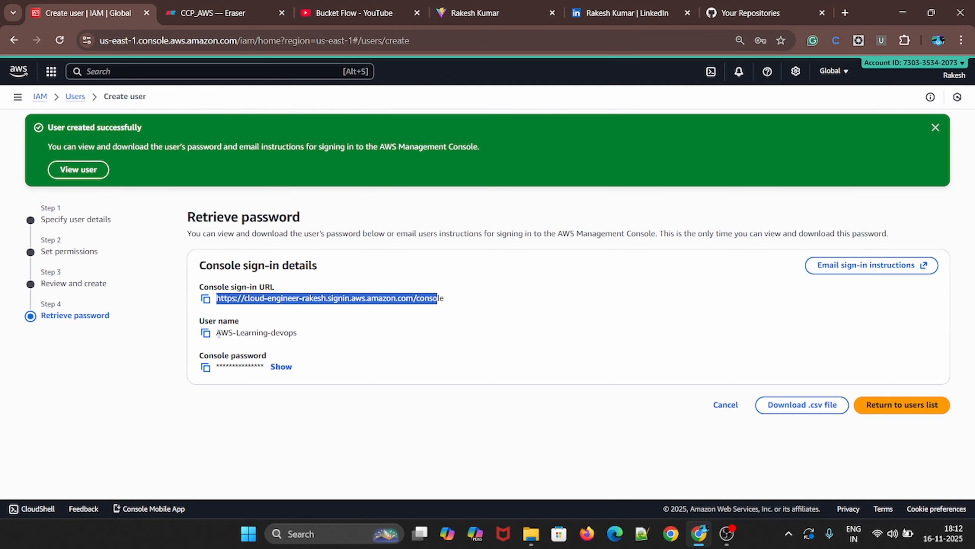
drag(218, 333, 307, 337)
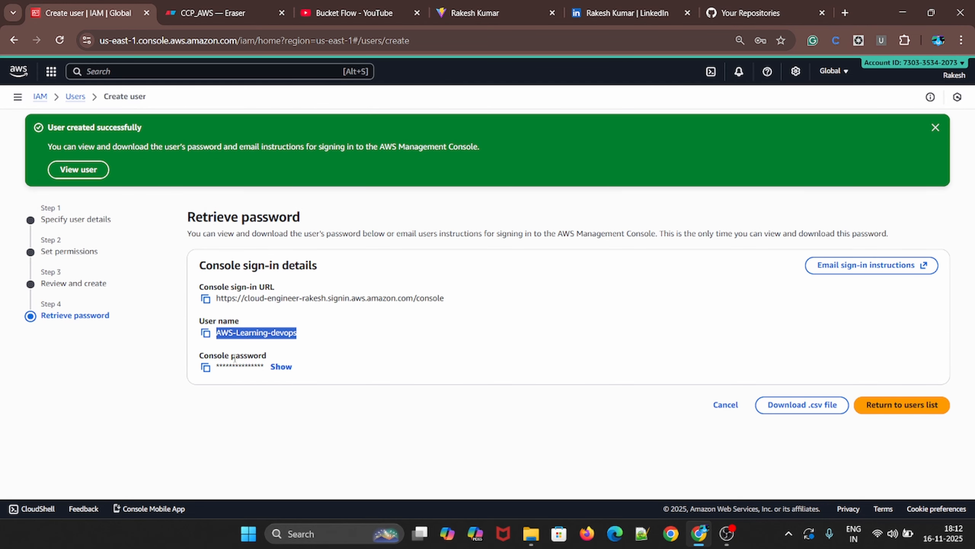
click(801, 407)
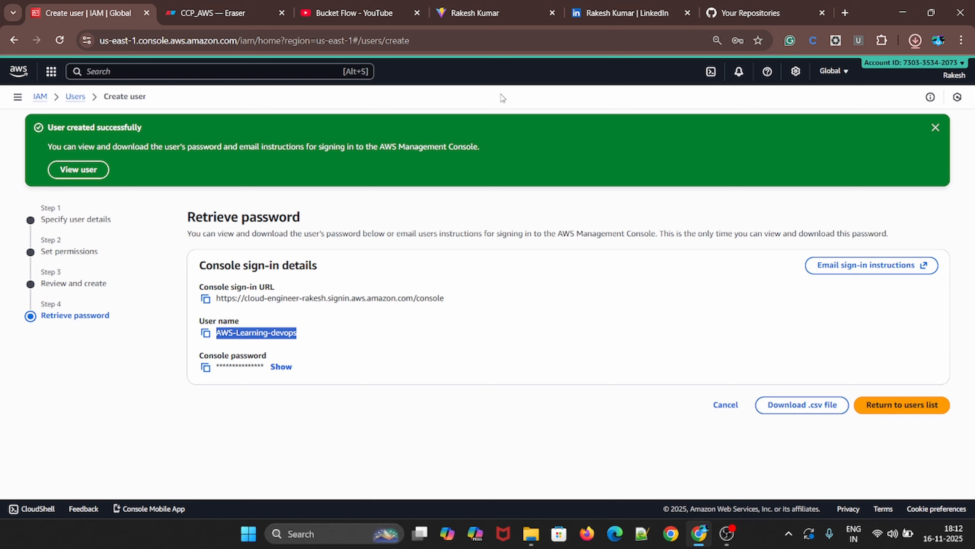
click(915, 40)
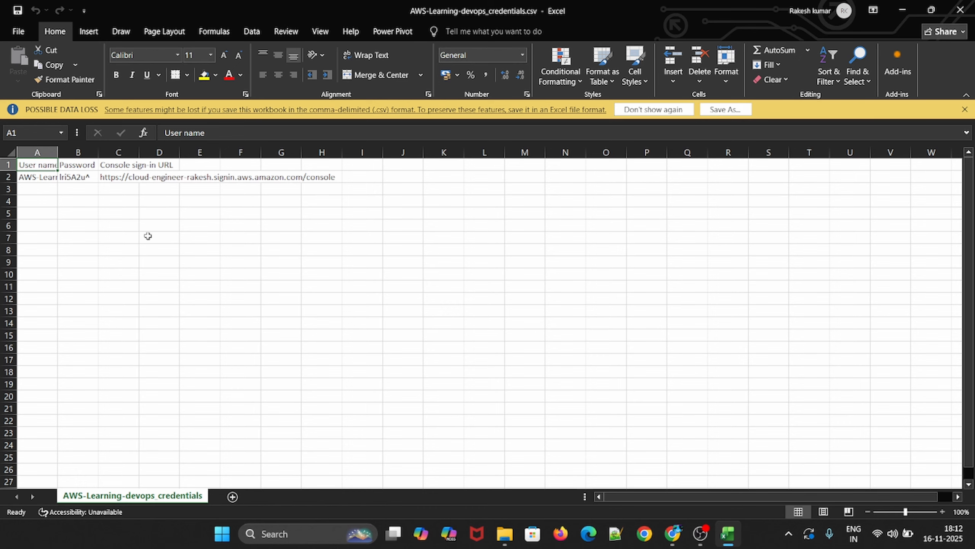
click(122, 178)
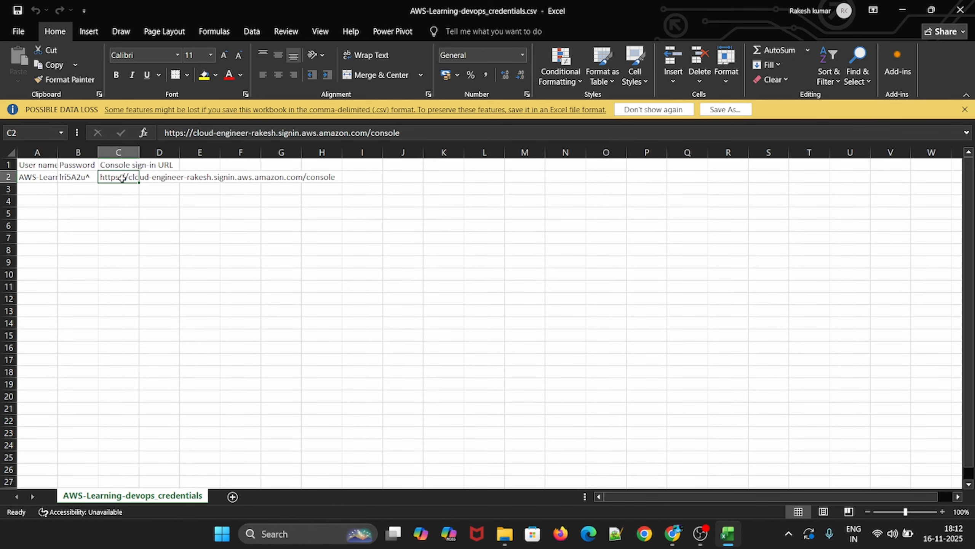
Step: Return to the browser and open the IAM Users list
key(alt+Tab)
click(369, 401)
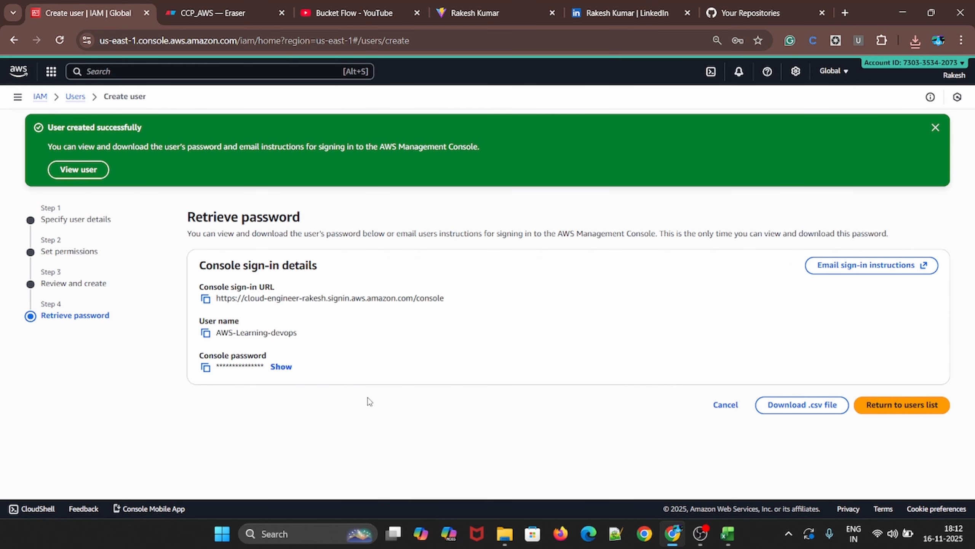
click(40, 96)
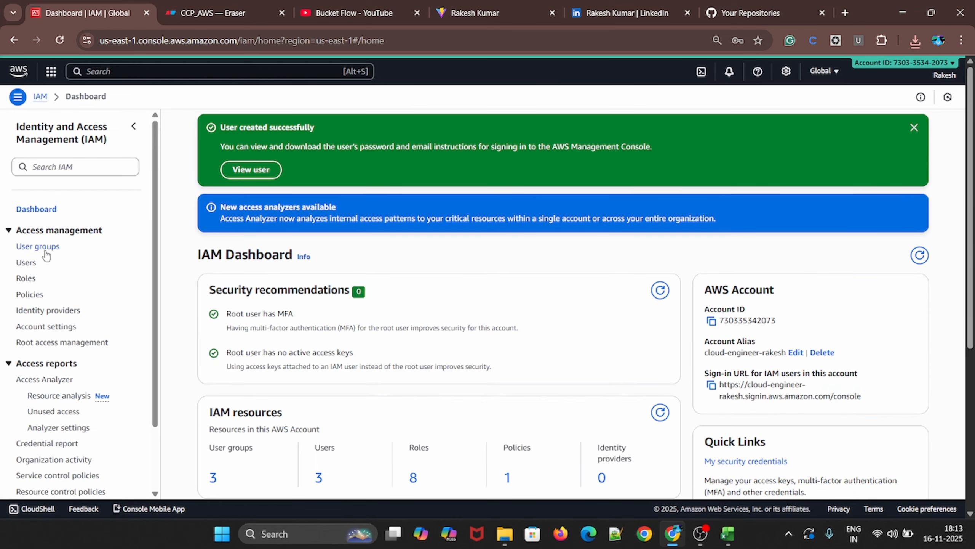
click(26, 262)
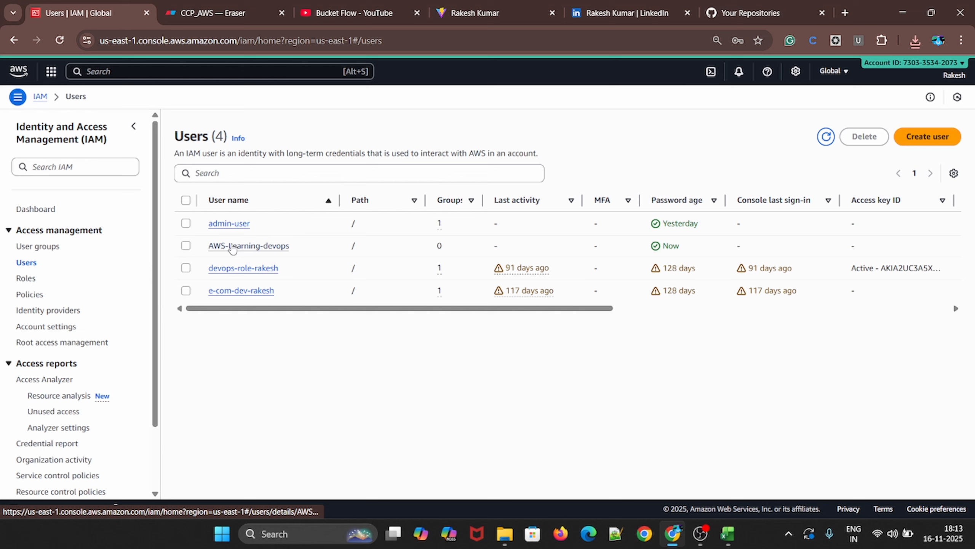
Step: Try to delete the three other IAM users, closing the delete dialog
click(186, 268)
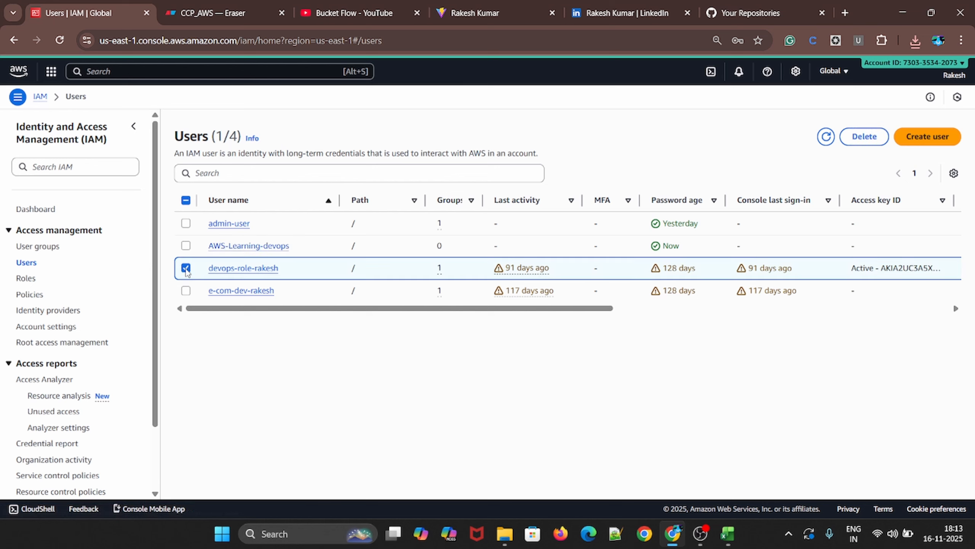
click(186, 290)
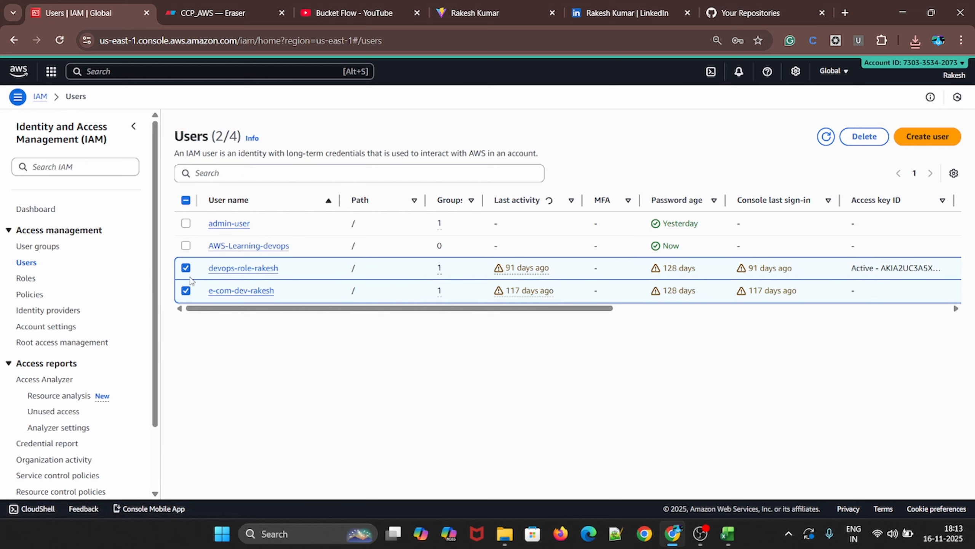
click(186, 223)
click(862, 138)
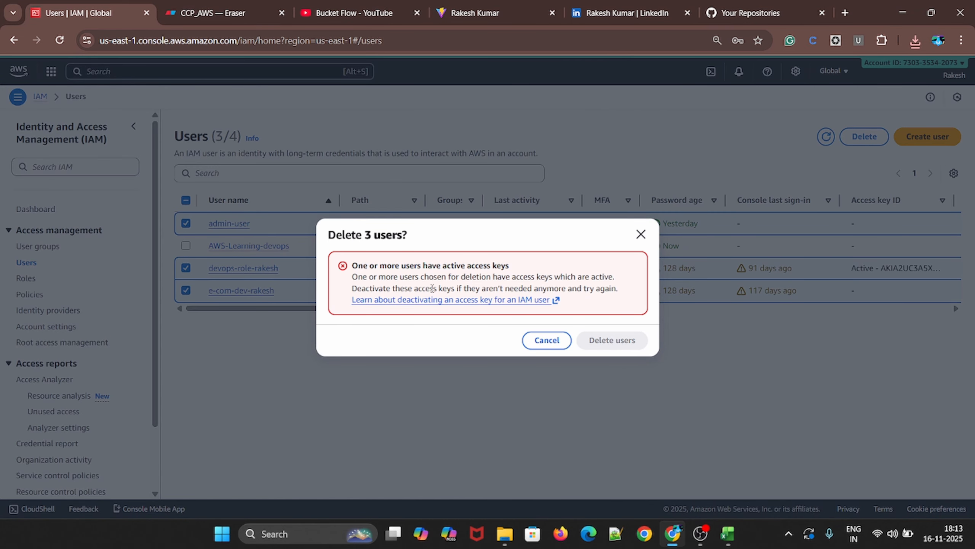
click(640, 234)
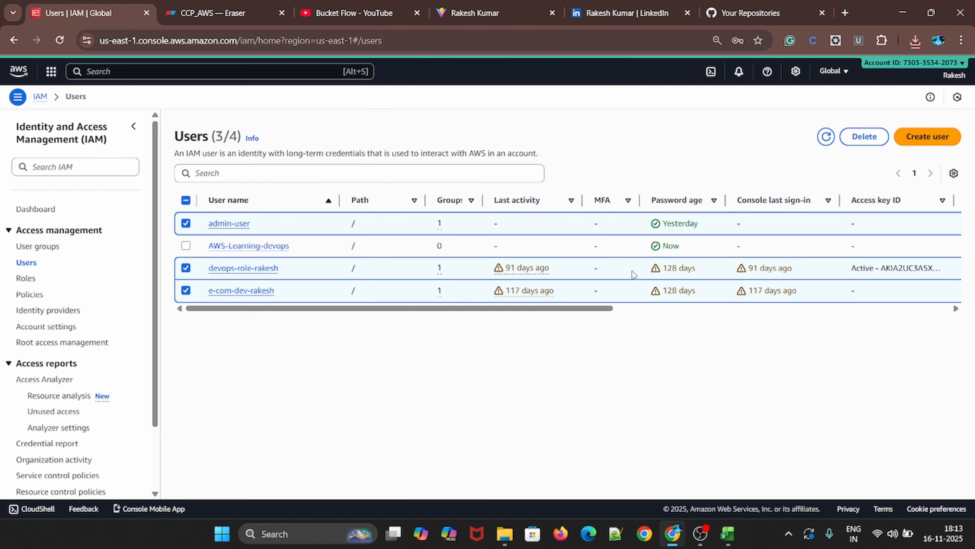
click(186, 200)
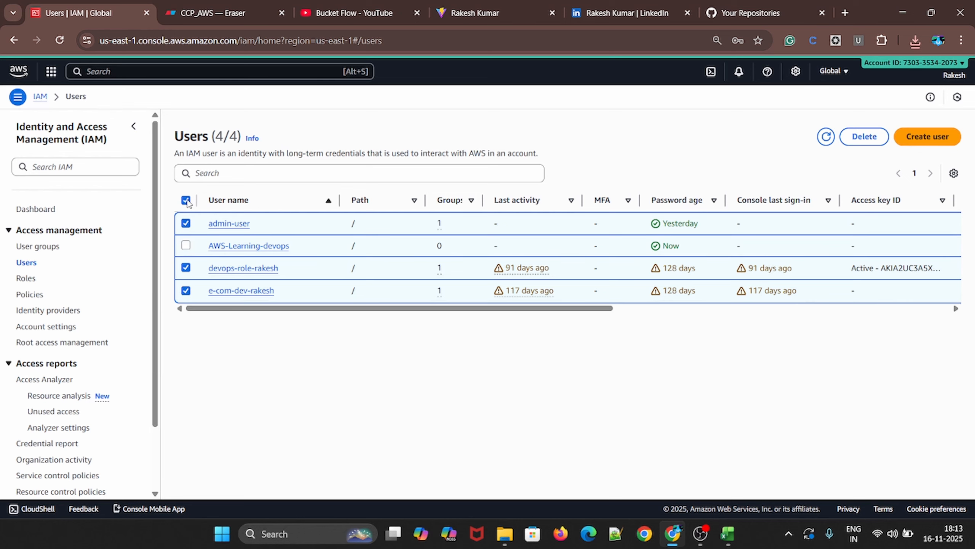
click(186, 223)
click(186, 246)
click(186, 268)
click(186, 290)
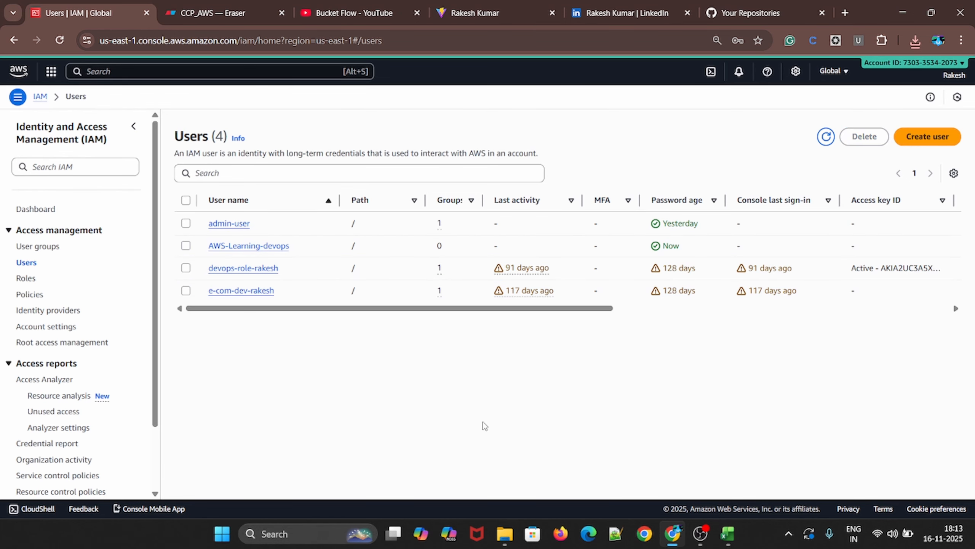
Step: Sign out of the AWS console and choose to sign in again
click(959, 66)
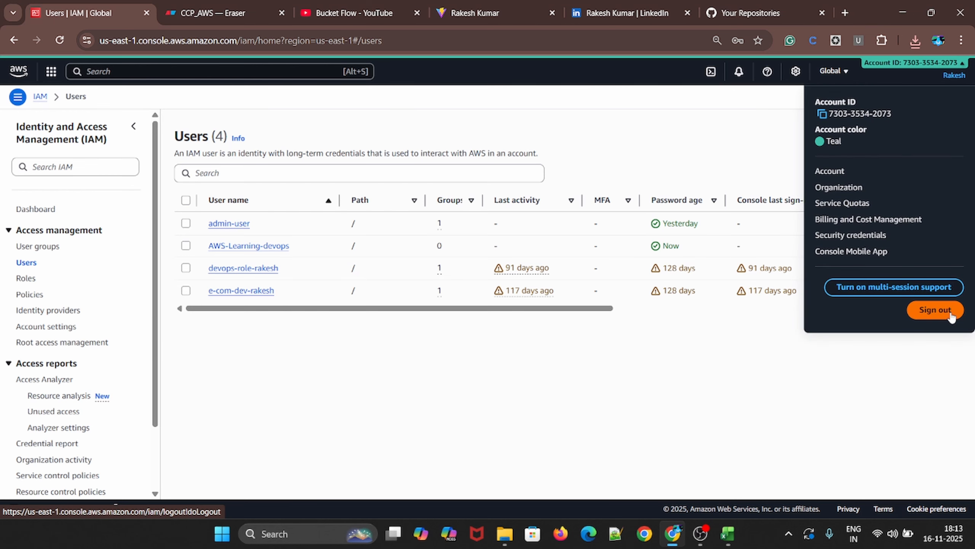
click(935, 310)
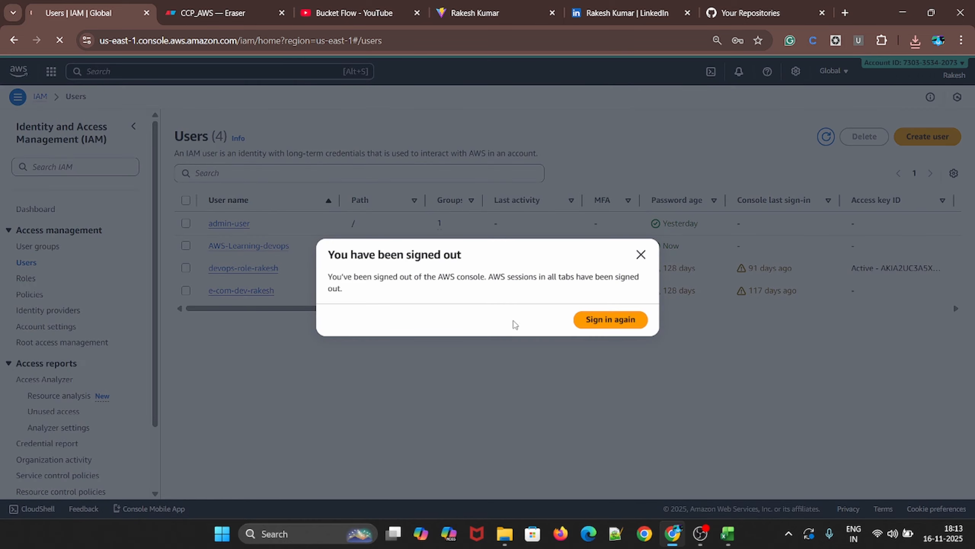
click(602, 319)
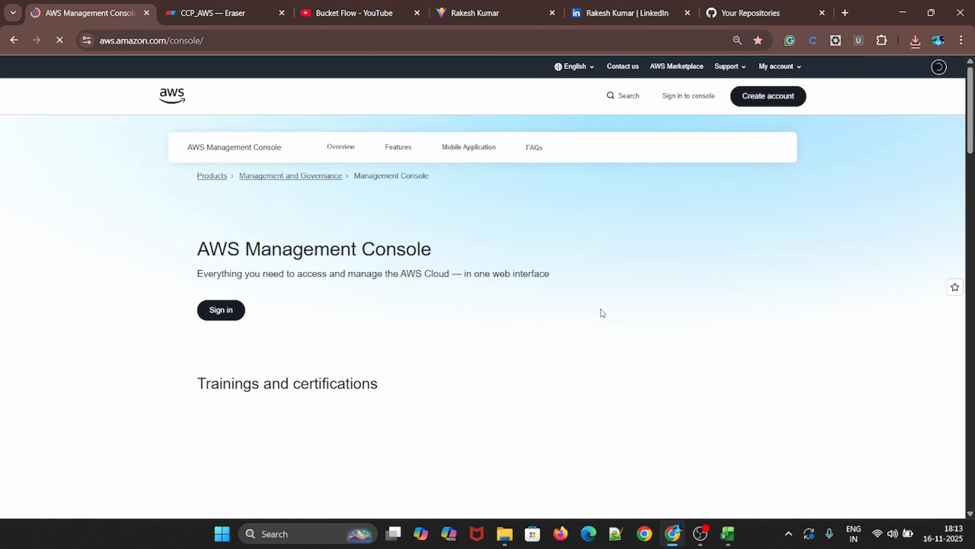
Step: Copy the console sign-in URL from the credentials file and open it in a new browser tab
click(728, 533)
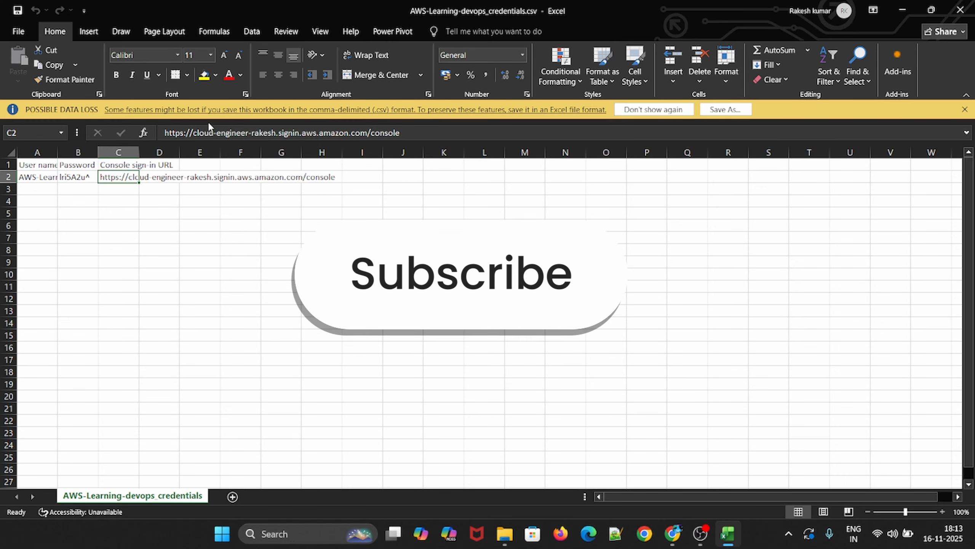
click(227, 133)
key(ctrl+c)
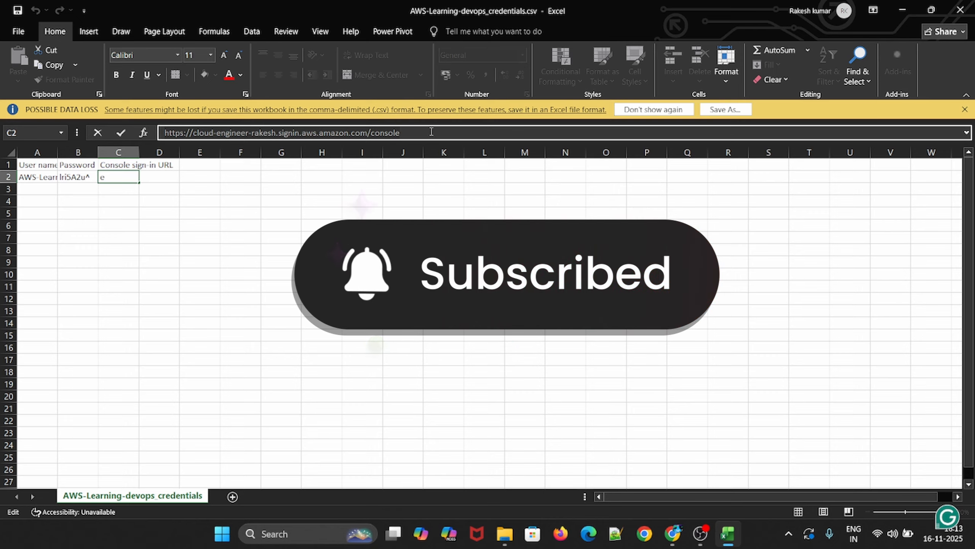
key(alt+Tab)
click(846, 12)
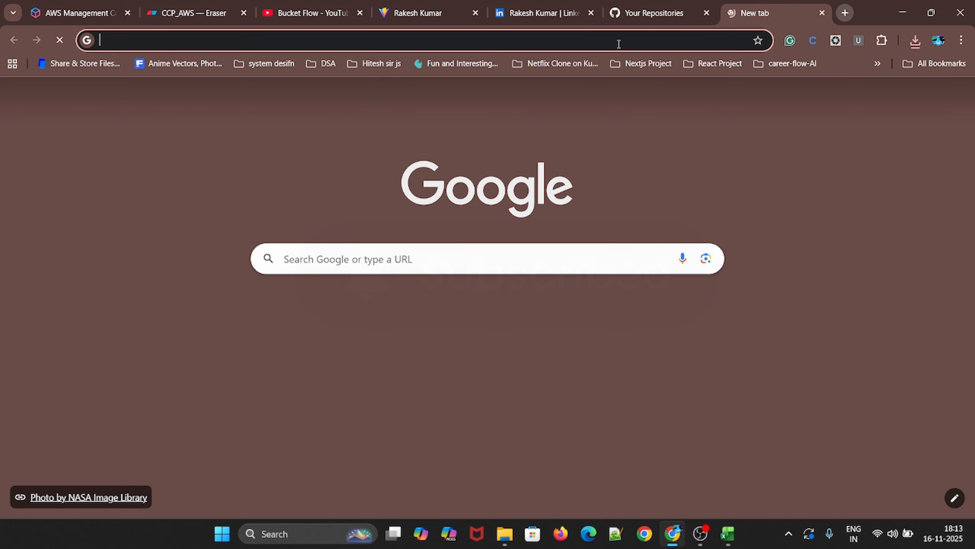
key(ctrl+v)
key(Return)
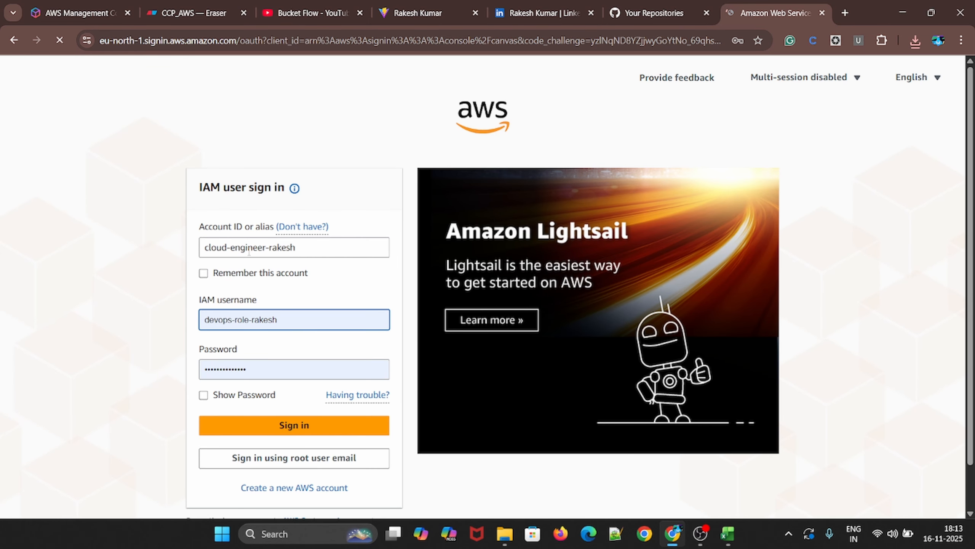
Step: Copy the IAM username from the credentials file and paste it into the sign-in page's IAM username field
click(240, 244)
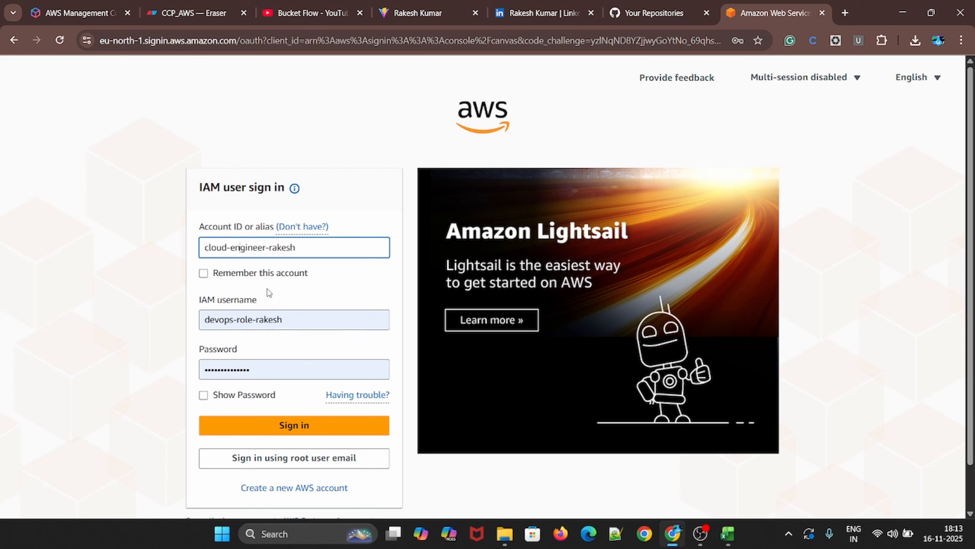
click(240, 322)
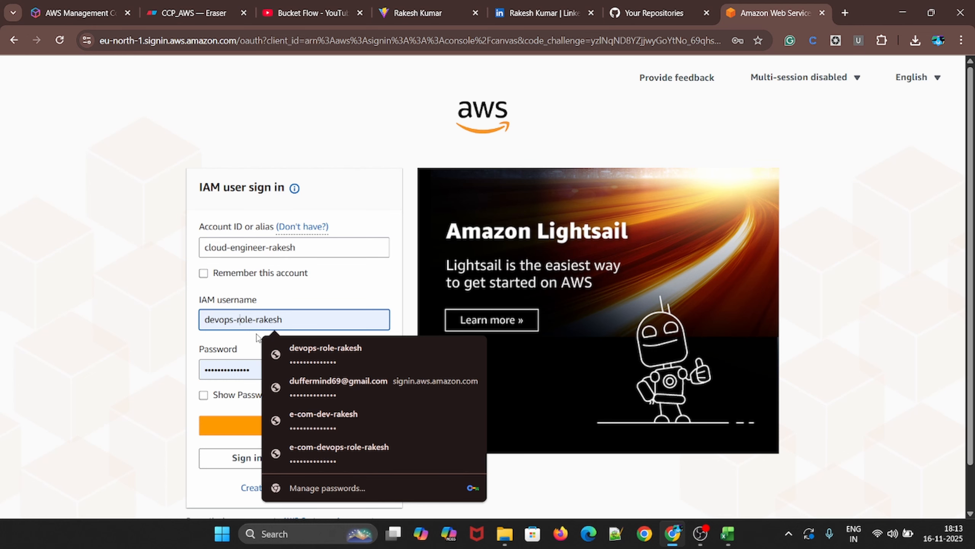
click(167, 321)
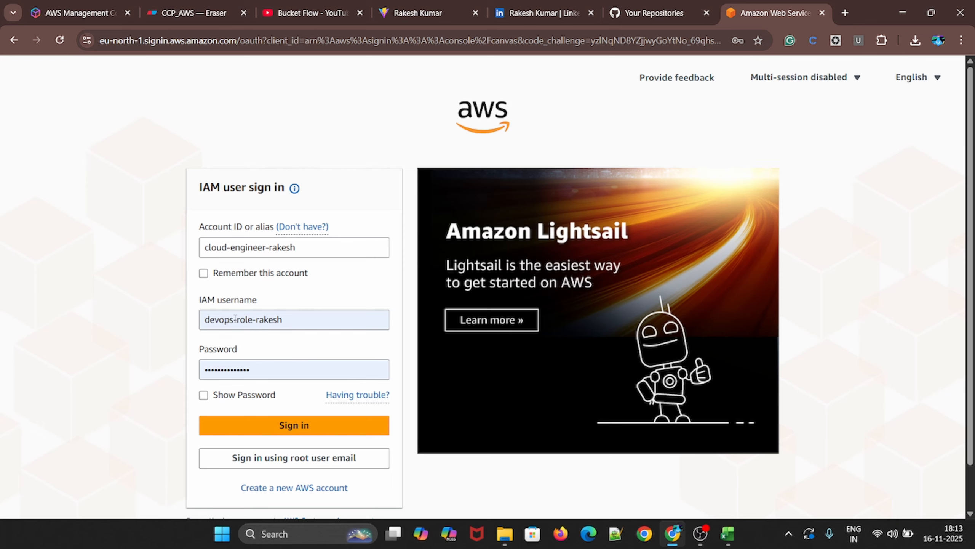
key(alt+Tab)
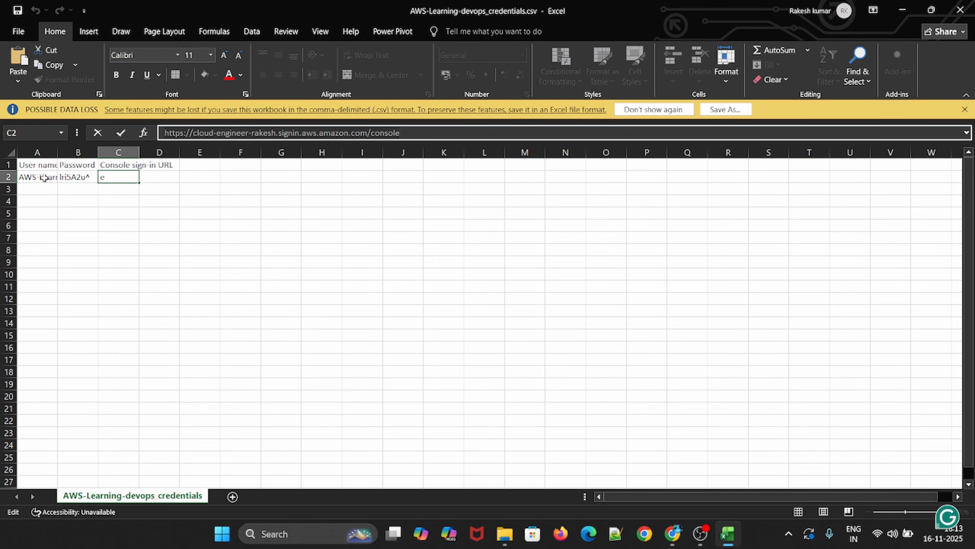
double_click(44, 178)
double_click(45, 178)
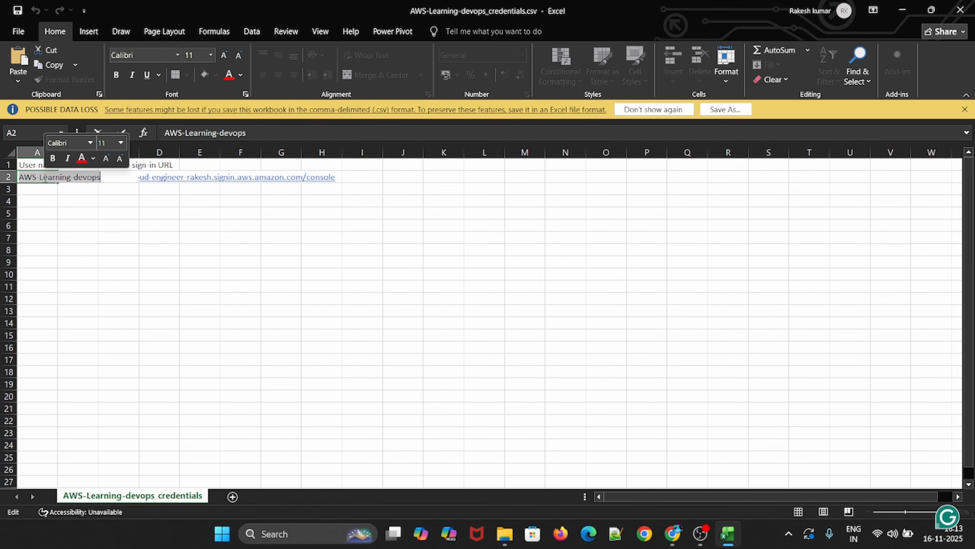
key(alt+Tab)
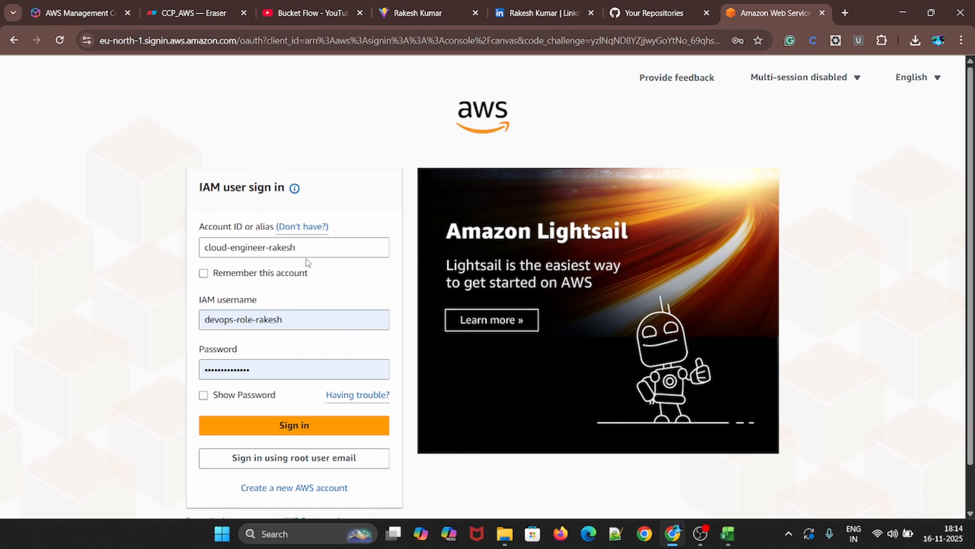
double_click(243, 323)
key(ctrl+a)
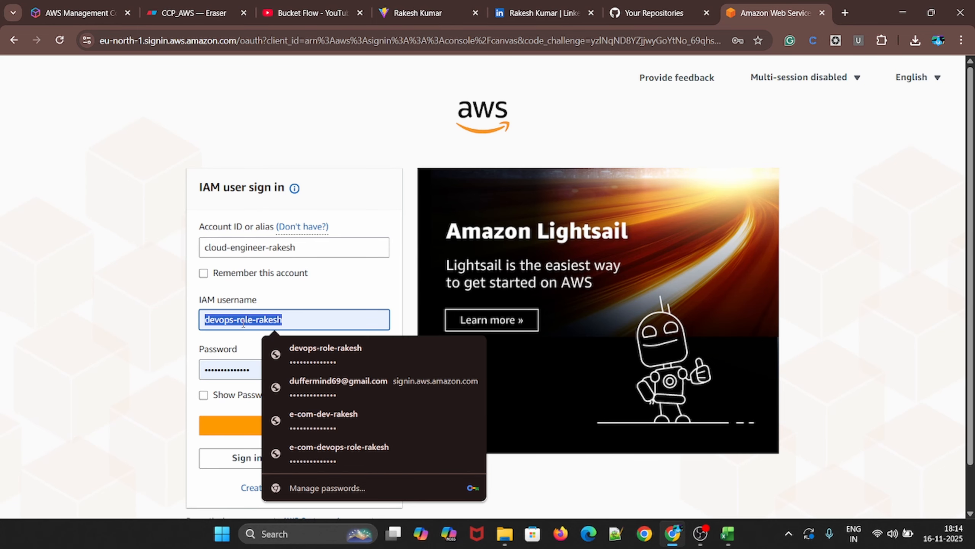
key(BackSpace)
key(ctrl+v)
Step: Copy the user's password from the credentials file into the Password field and sign in
key(alt+Tab)
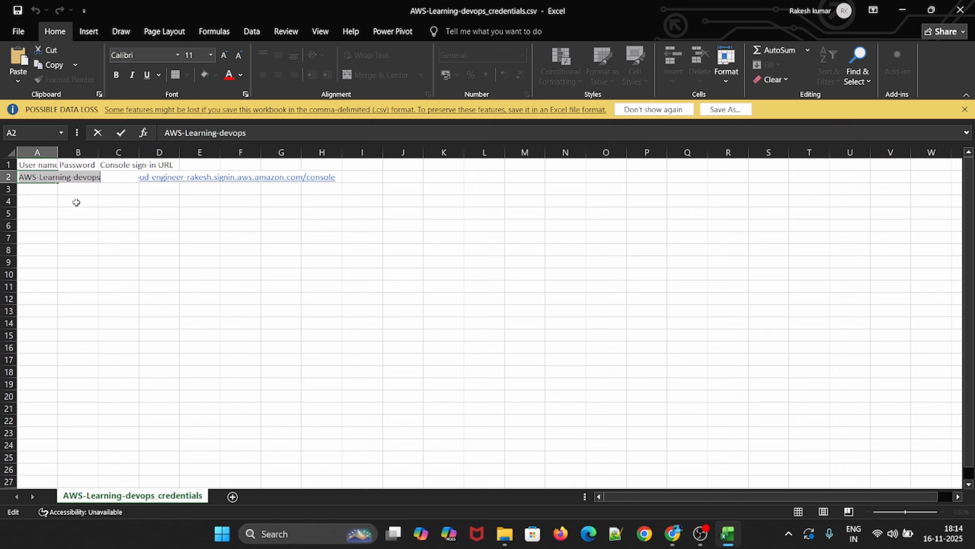
click(79, 165)
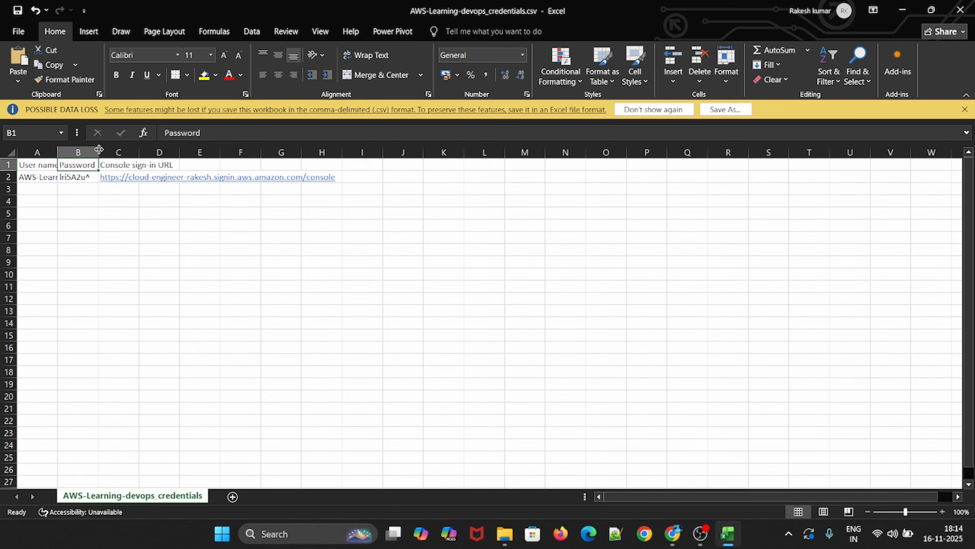
drag(98, 152, 230, 152)
double_click(93, 178)
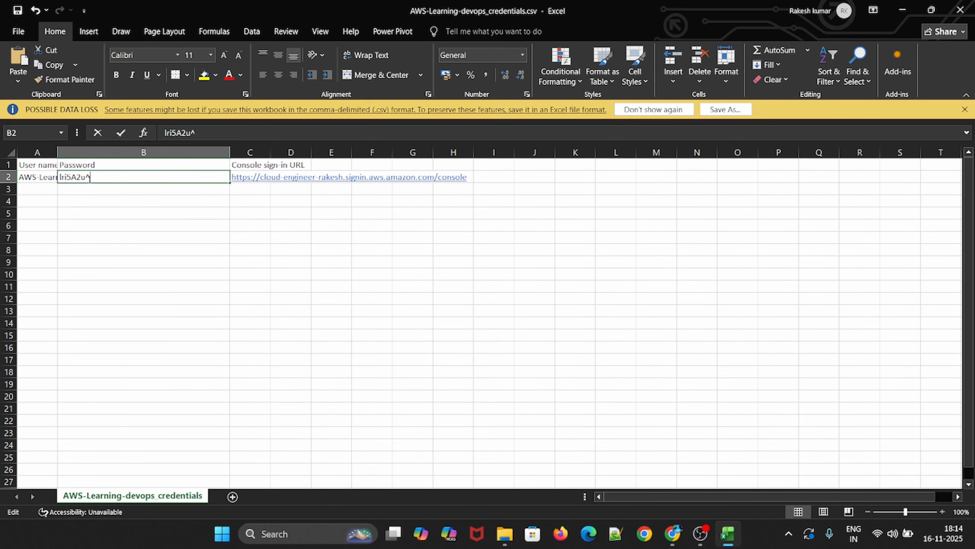
double_click(81, 178)
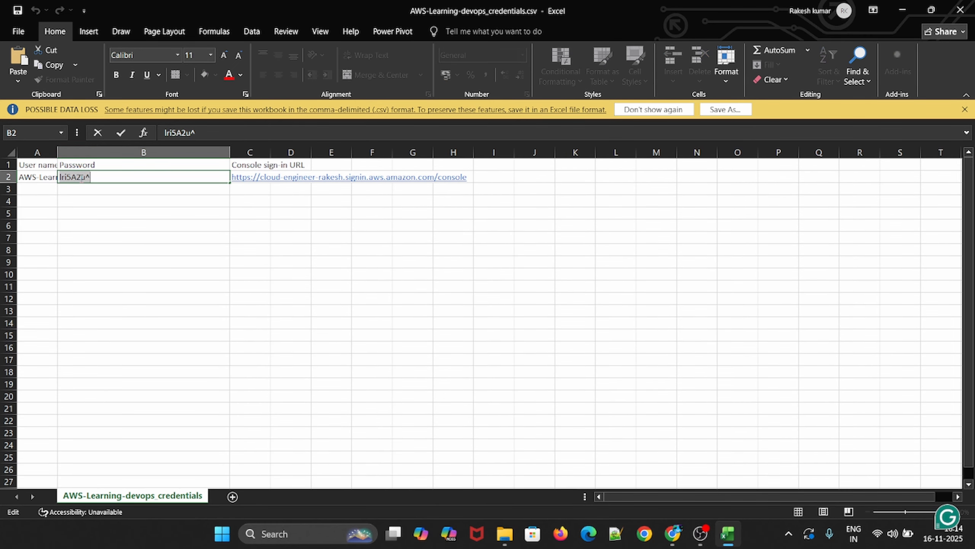
key(alt+Tab)
click(249, 369)
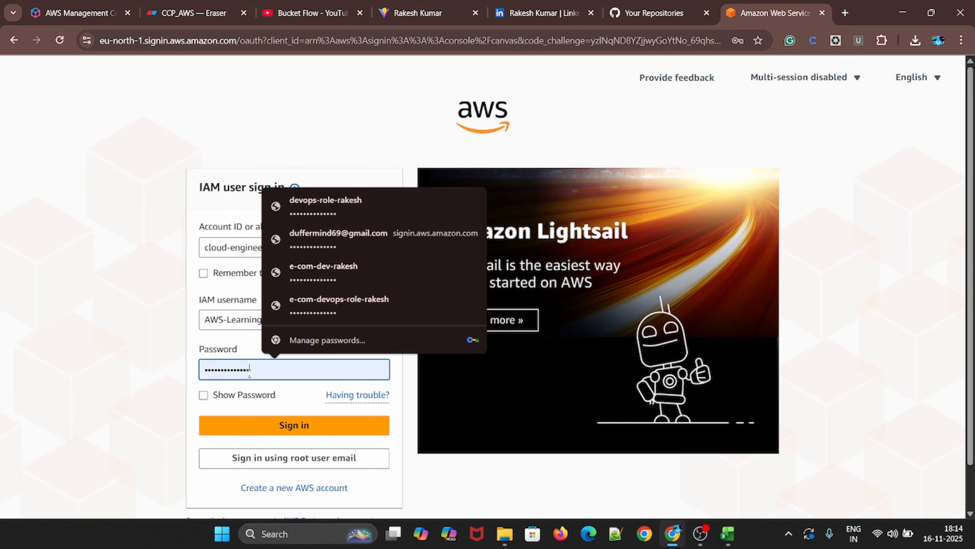
key(ctrl+a)
key(ctrl+v)
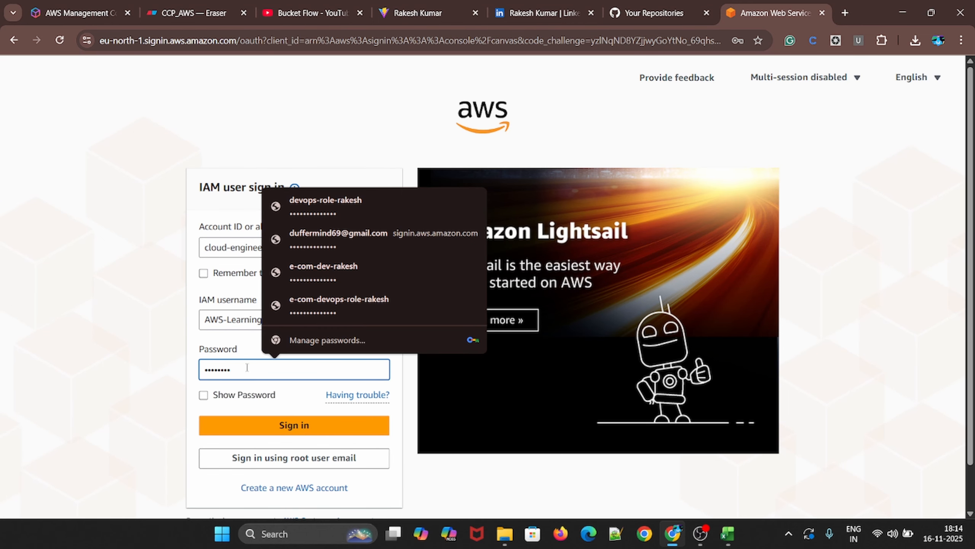
click(156, 384)
click(290, 424)
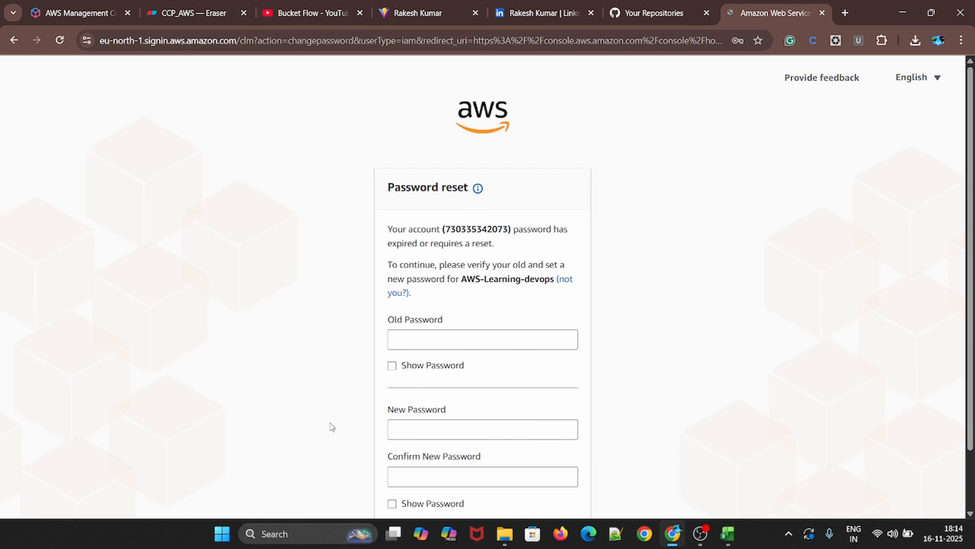
Step: Reset the expired password by pasting the old password and entering and confirming a new password
click(742, 236)
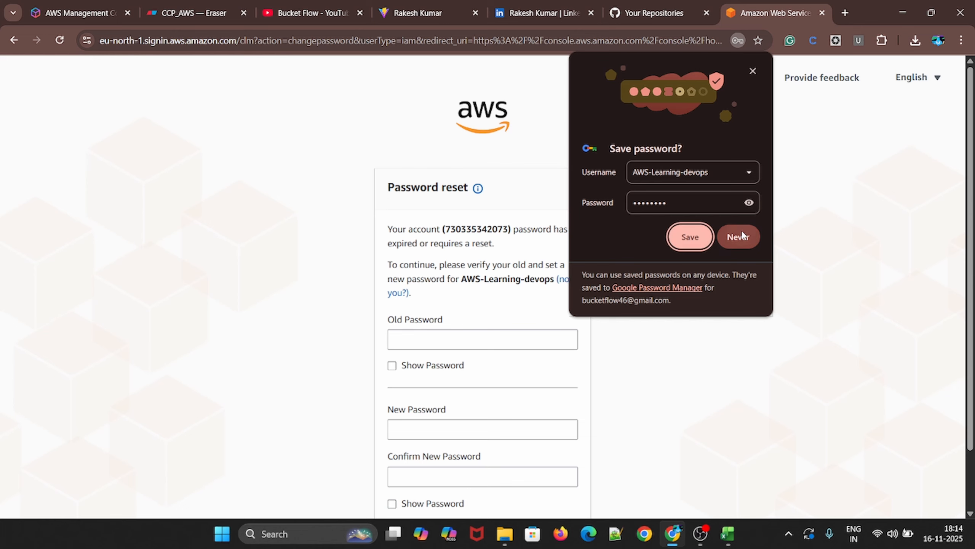
scroll(490, 375, down, 1)
click(433, 277)
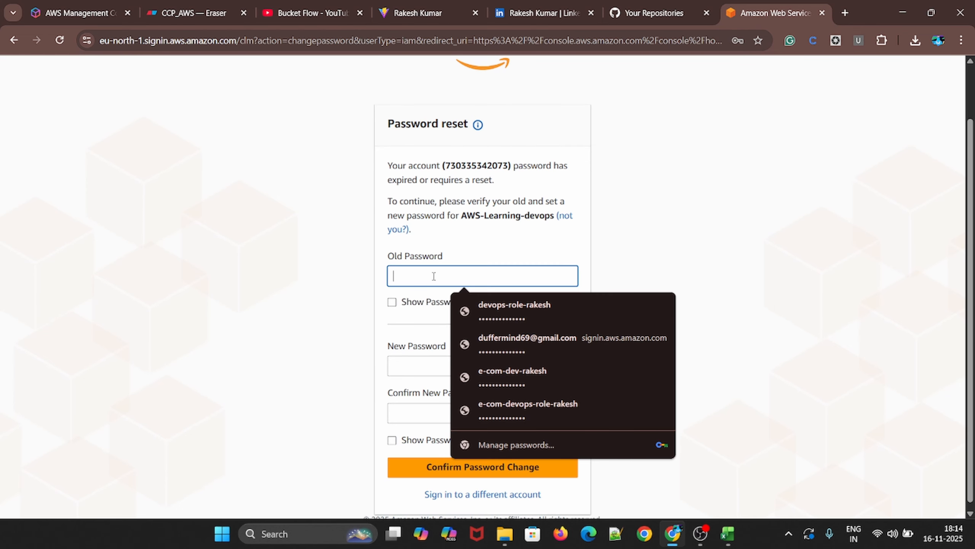
key(ctrl+v)
click(415, 364)
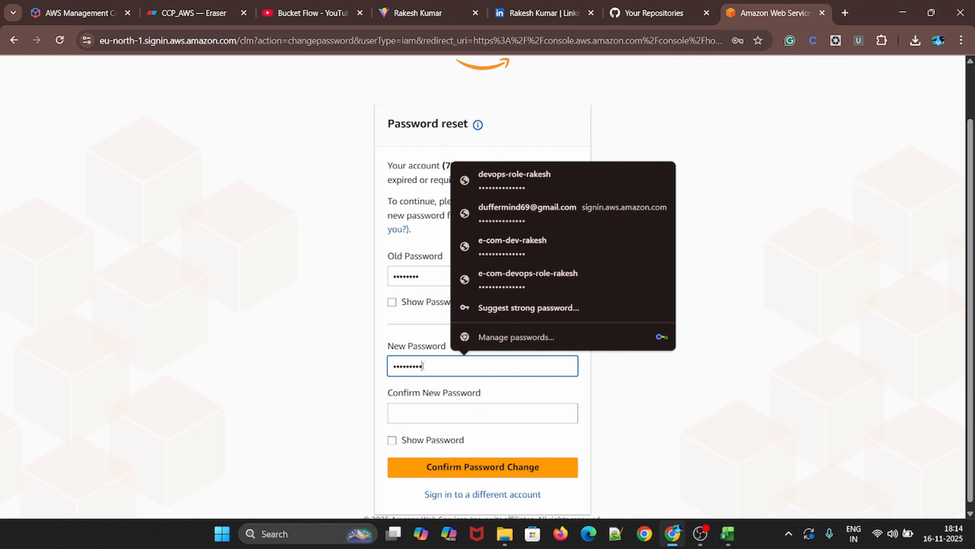
click(430, 413)
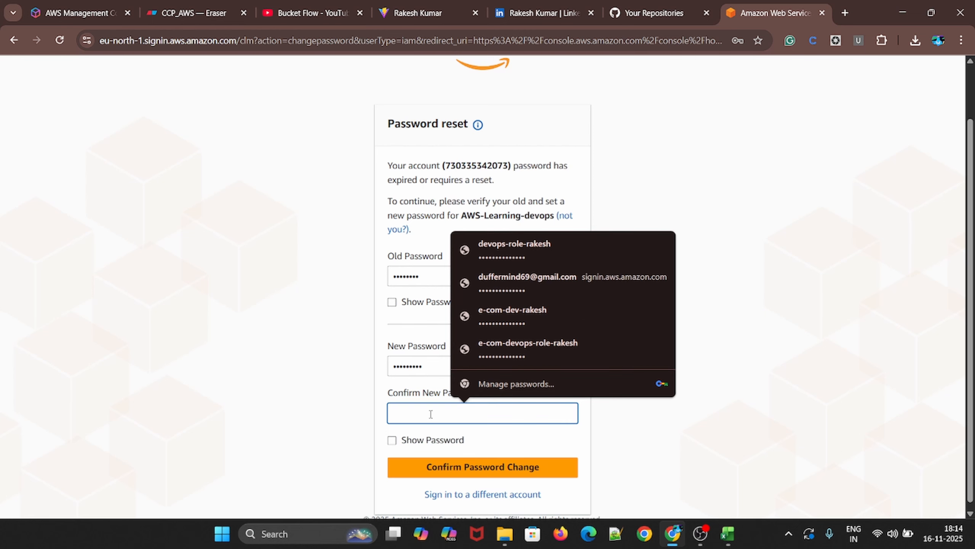
text(•••••••••)
click(757, 453)
click(478, 473)
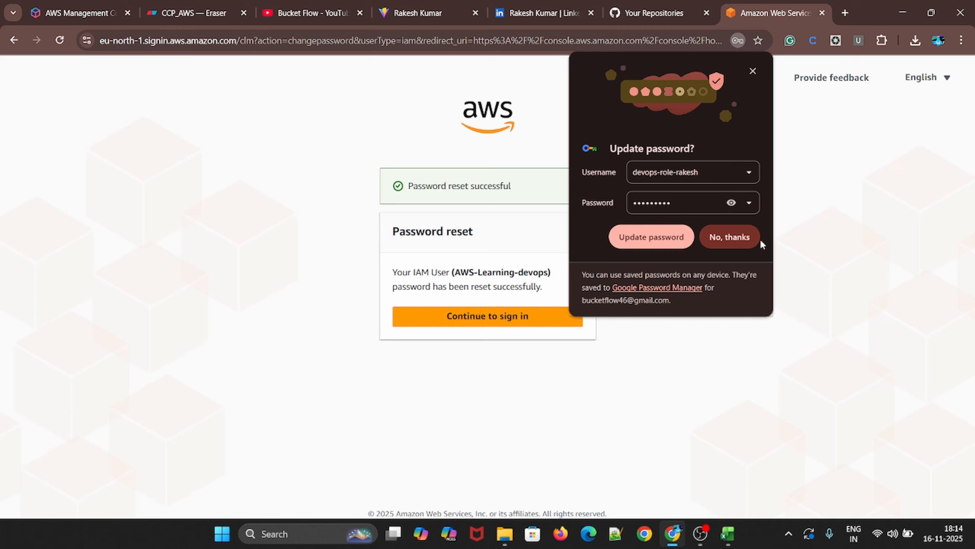
Step: Dismiss the browser's password prompt and continue signing in to the console
click(753, 72)
click(482, 319)
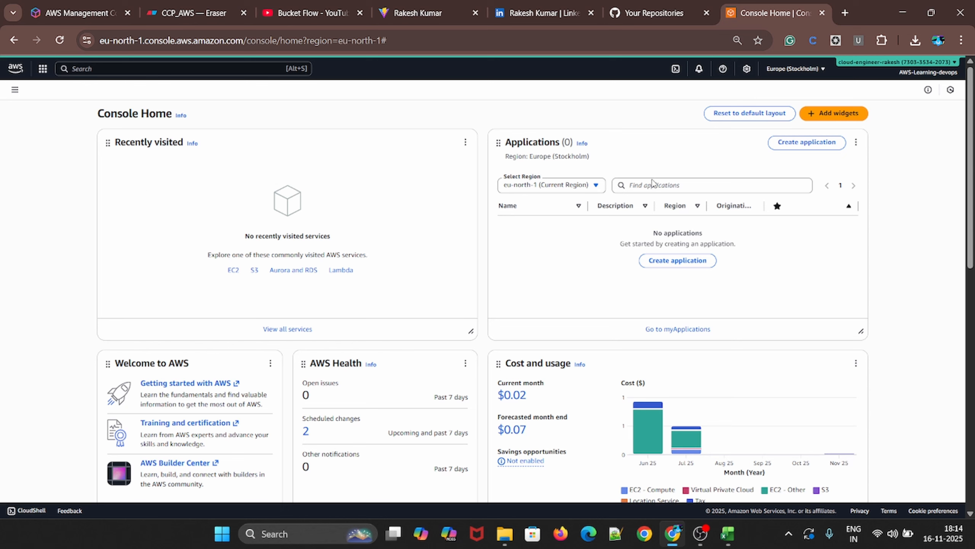
Step: Switch the console region to United States (N. Virginia), us-east-1
click(819, 70)
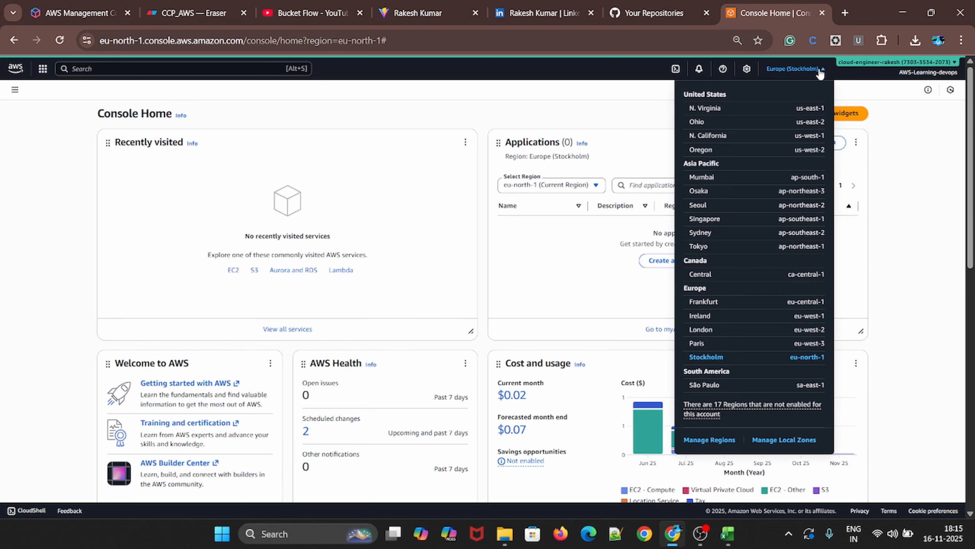
click(703, 109)
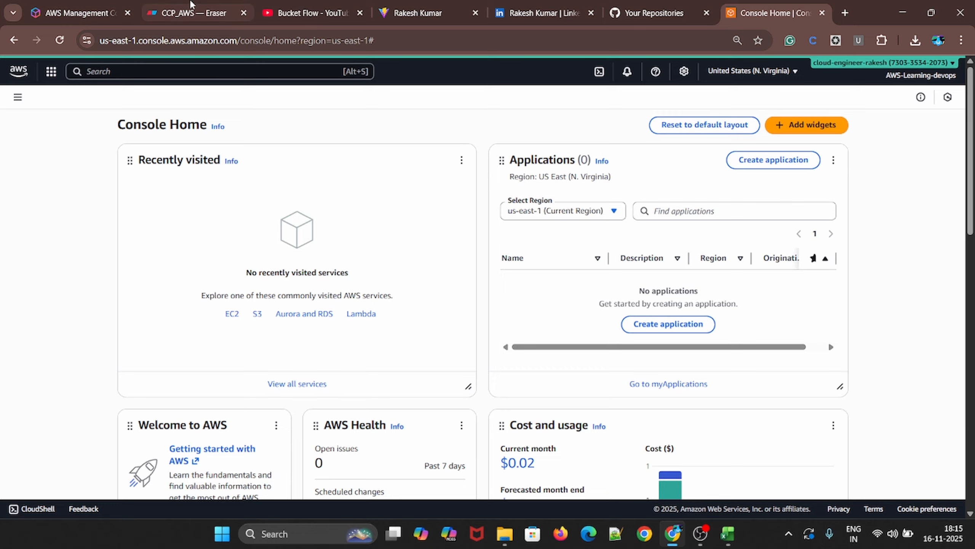
Step: Review the password and MFA login diagram in the Eraser tab, then return to the console tab
click(227, 15)
scroll(507, 346, down, 15)
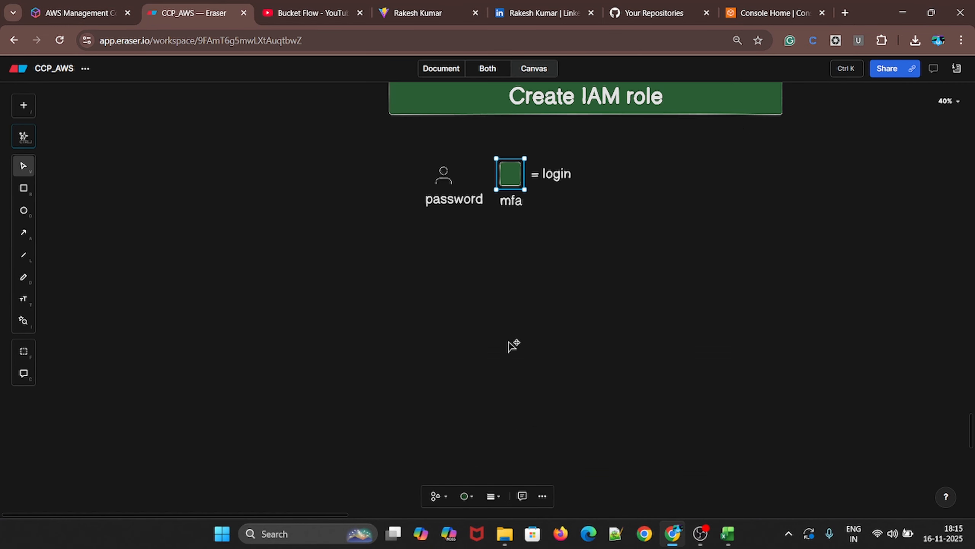
scroll(514, 343, up, 3)
click(432, 300)
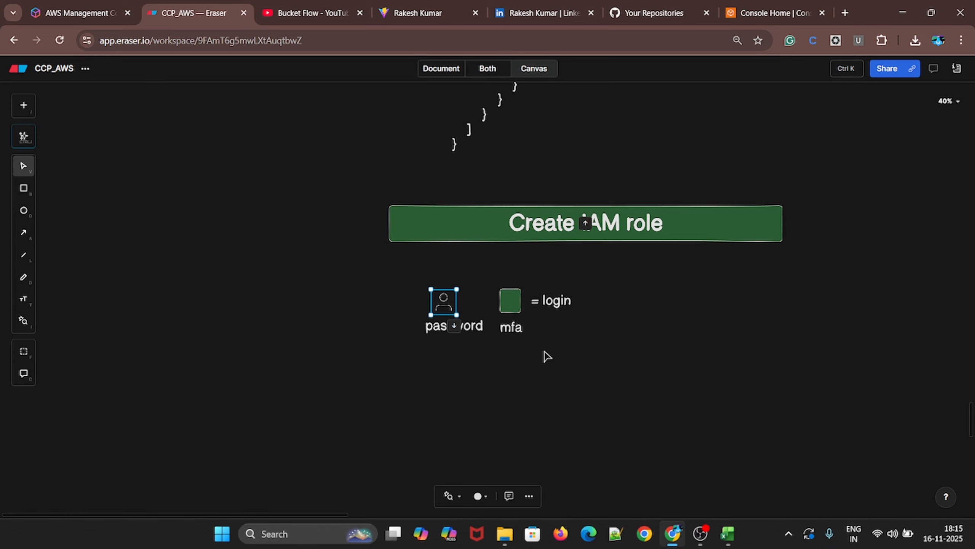
key(alt+Tab)
key(alt+Tab)
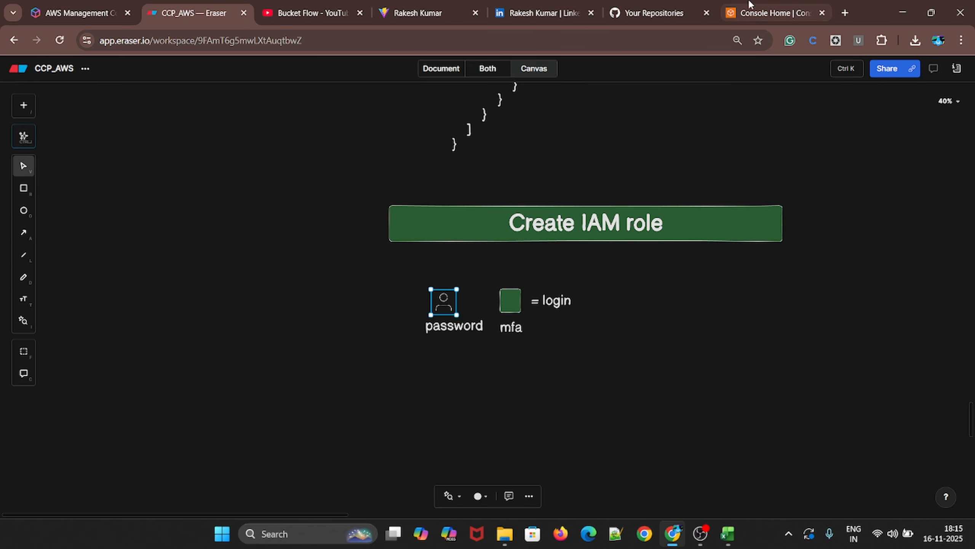
click(749, 5)
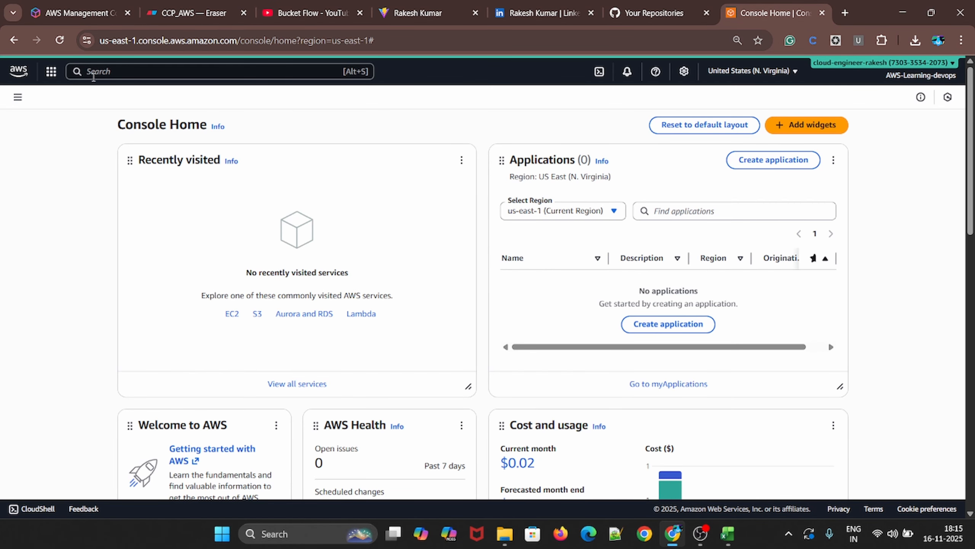
Step: Search the console for IAM and open its Users list
click(123, 71)
text(iam)
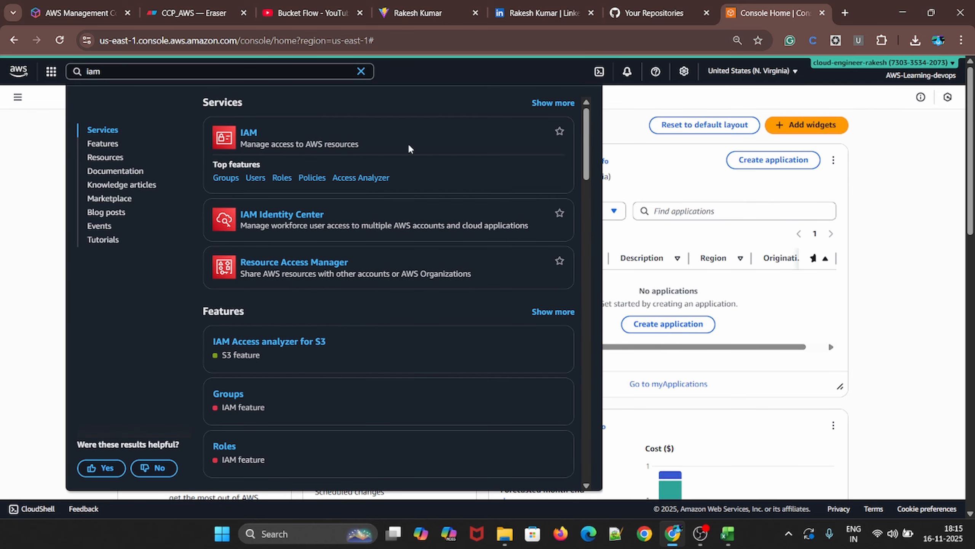
click(248, 133)
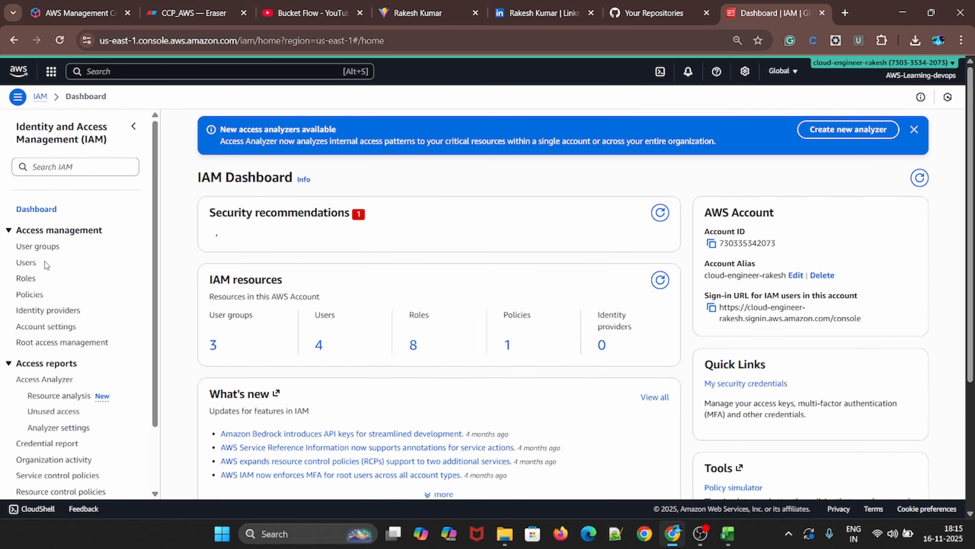
click(26, 262)
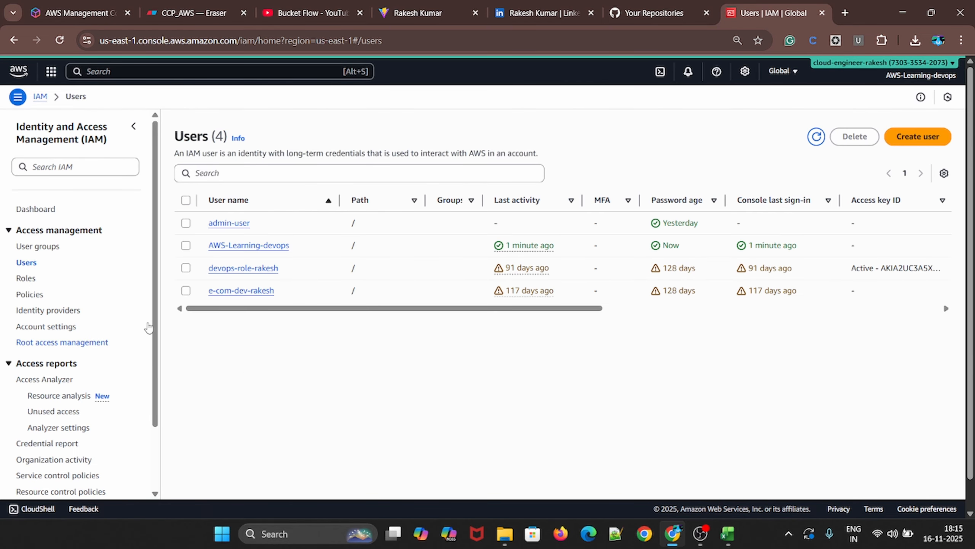
Step: Open user AWS-Learning-devops and examine its Security credentials, including MFA and access keys sections
click(287, 247)
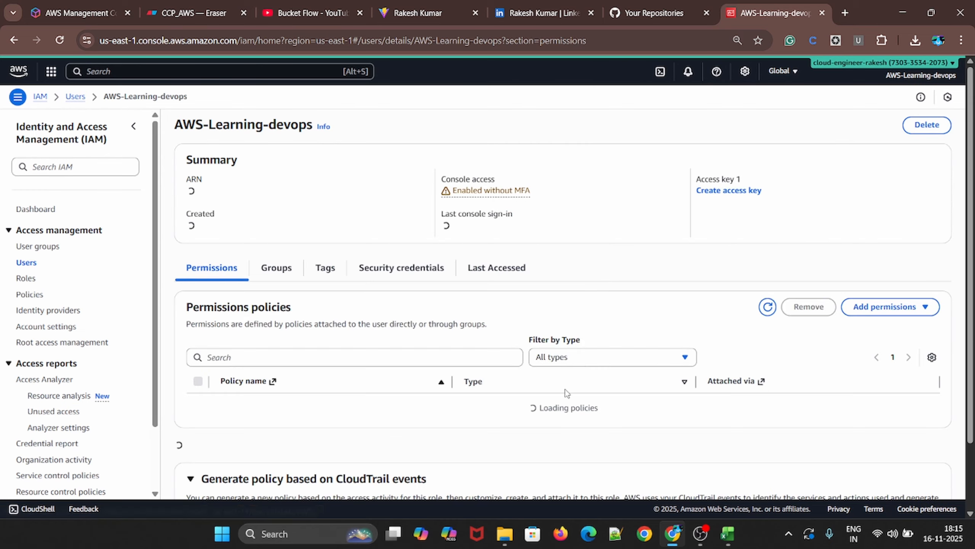
click(409, 269)
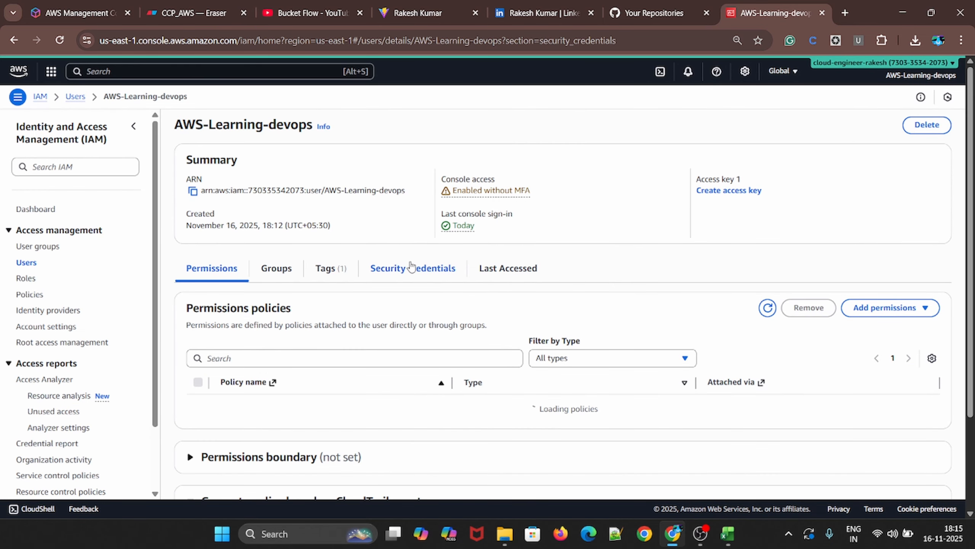
scroll(478, 343, down, 3)
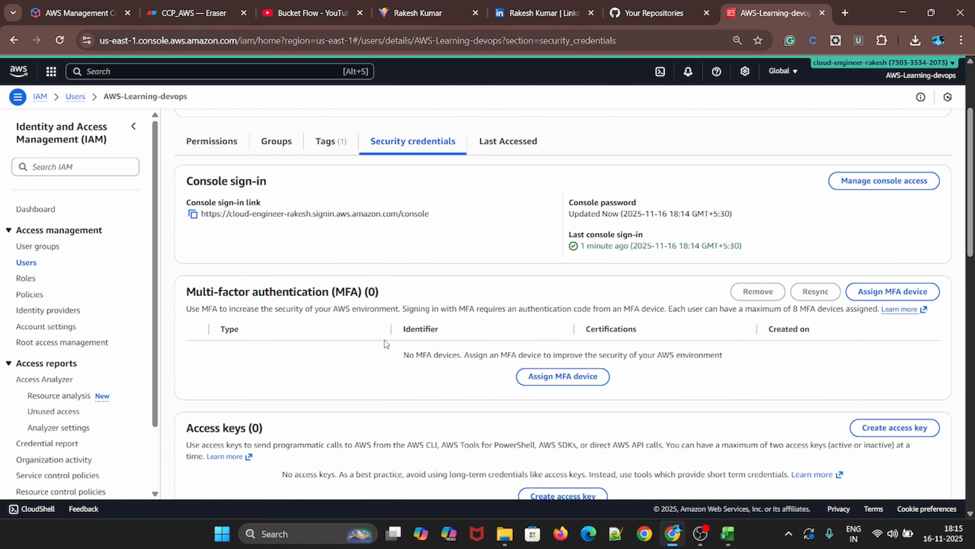
scroll(407, 269, up, 3)
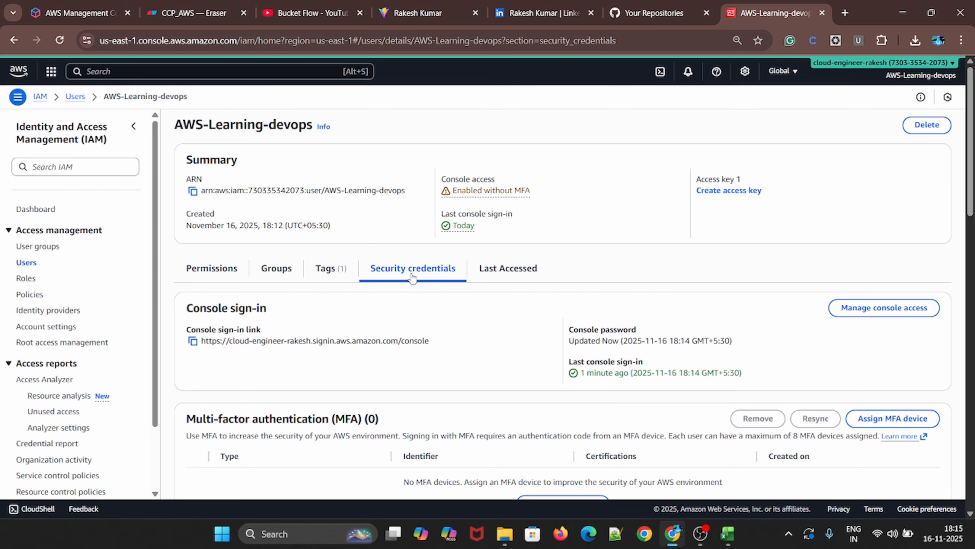
scroll(407, 269, down, 3)
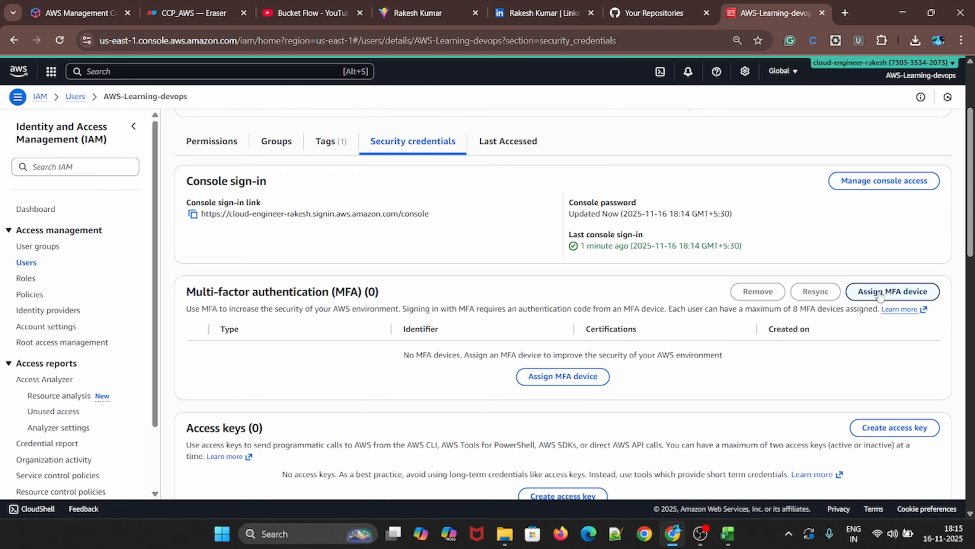
scroll(880, 296, down, 3)
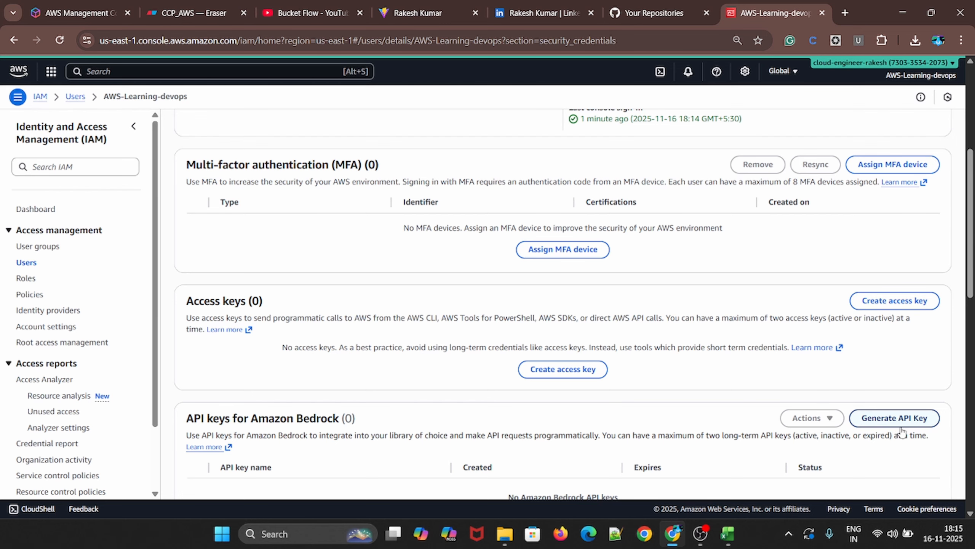
Step: Start assigning an MFA device to the user and name it AWS-learning-mfa
scroll(890, 428, down, 2)
scroll(836, 371, up, 4)
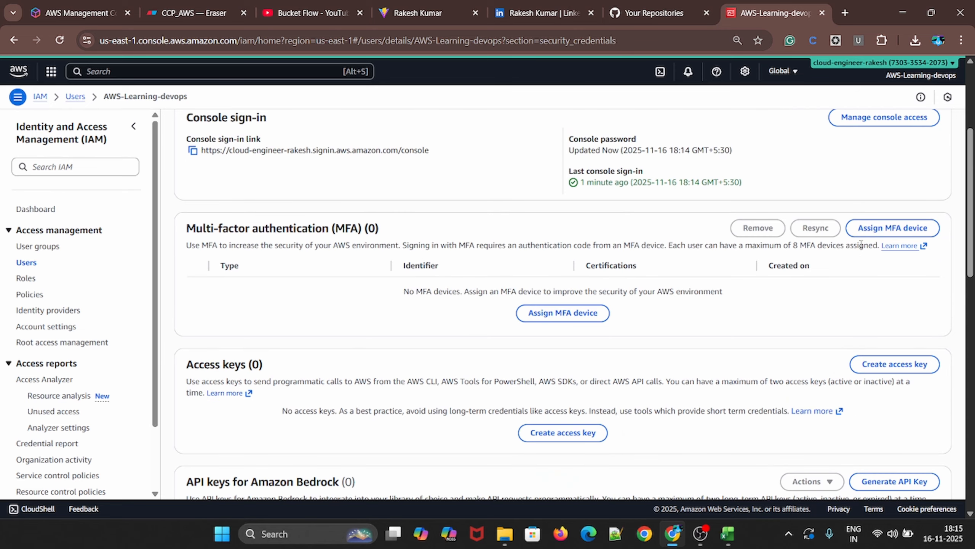
click(866, 229)
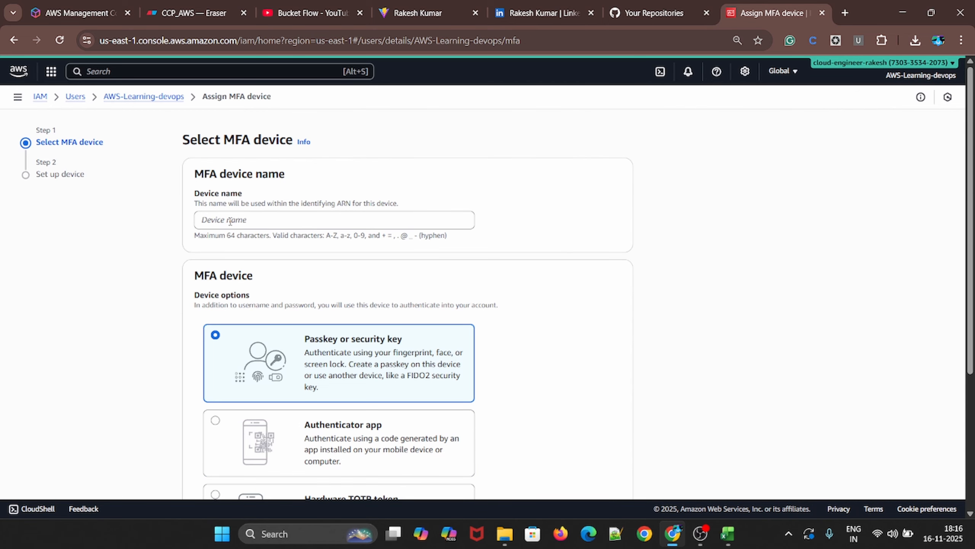
click(230, 221)
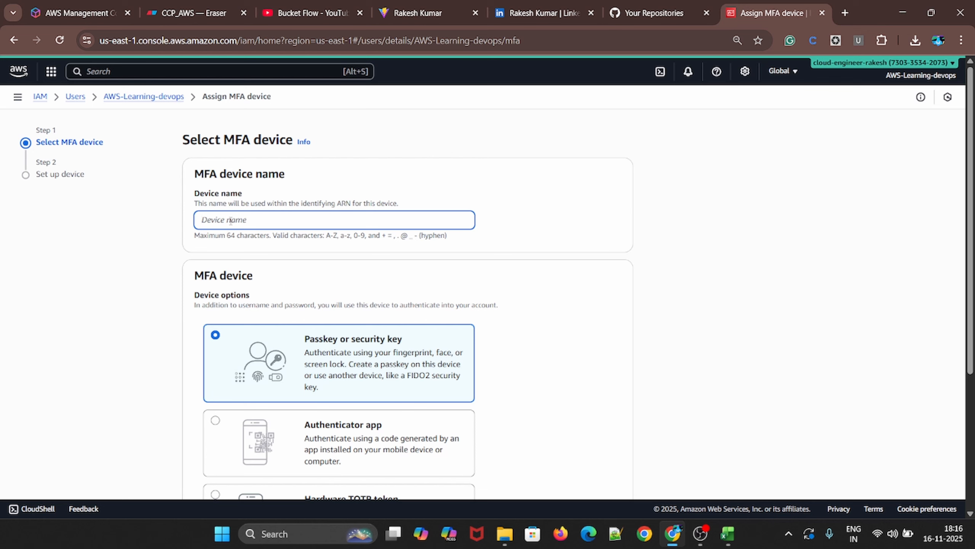
text(AWS-learning)
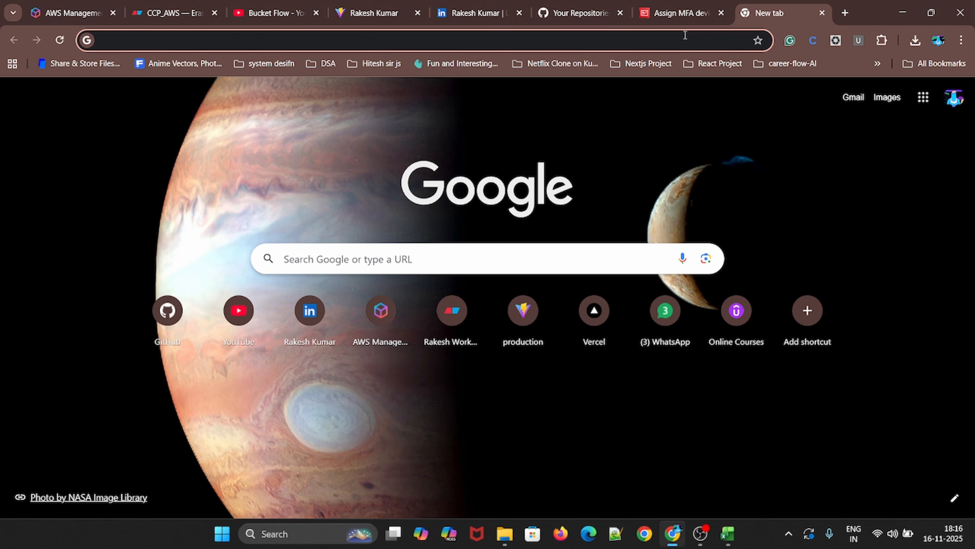
Step: Search the web for Google Authenticator, view its Google Play page, and return to the MFA setup tab
click(666, 38)
text(google )
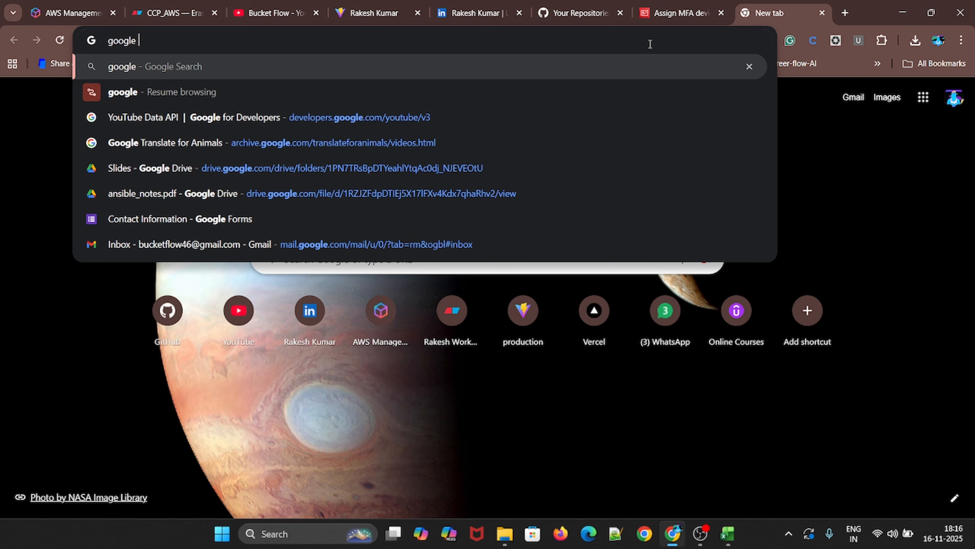
text(authantic)
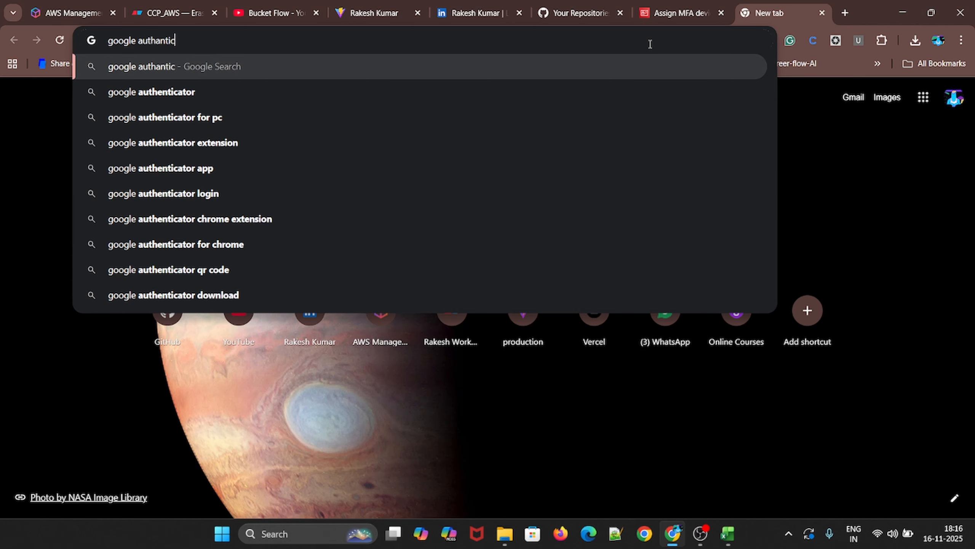
text(ater)
key(Return)
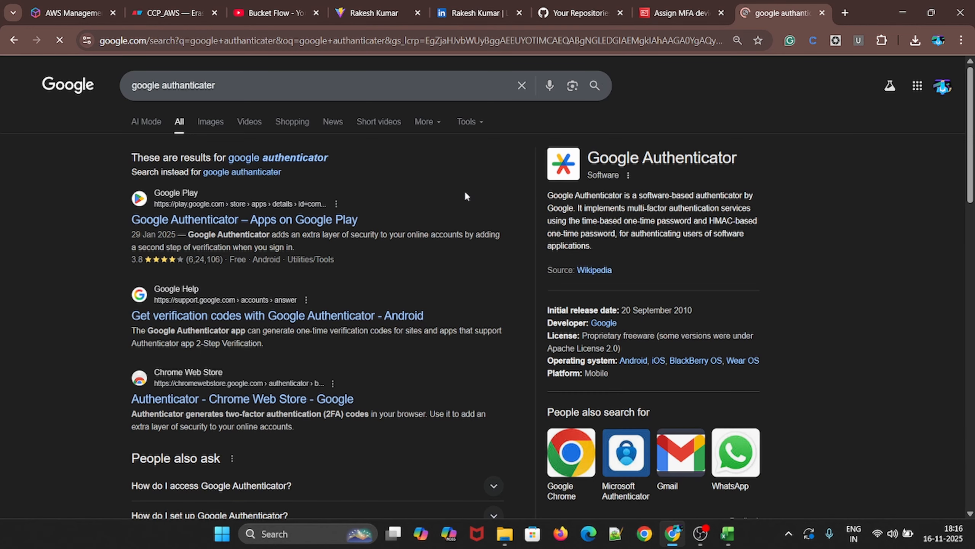
click(264, 221)
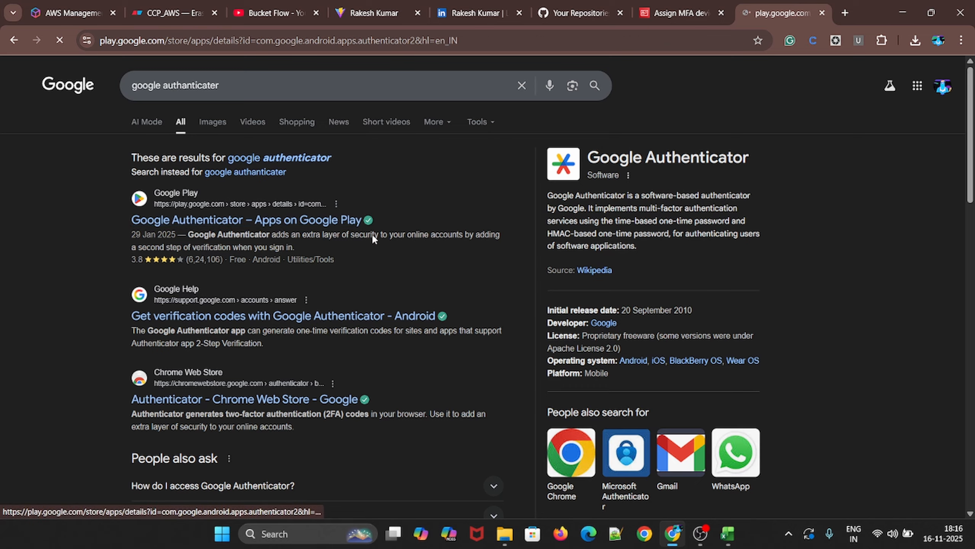
scroll(442, 342, down, 3)
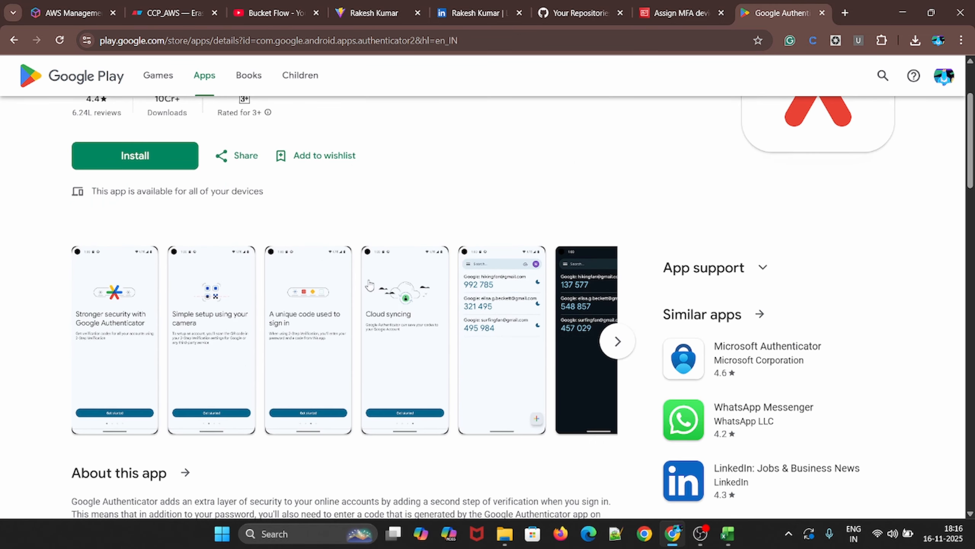
scroll(367, 282, up, 3)
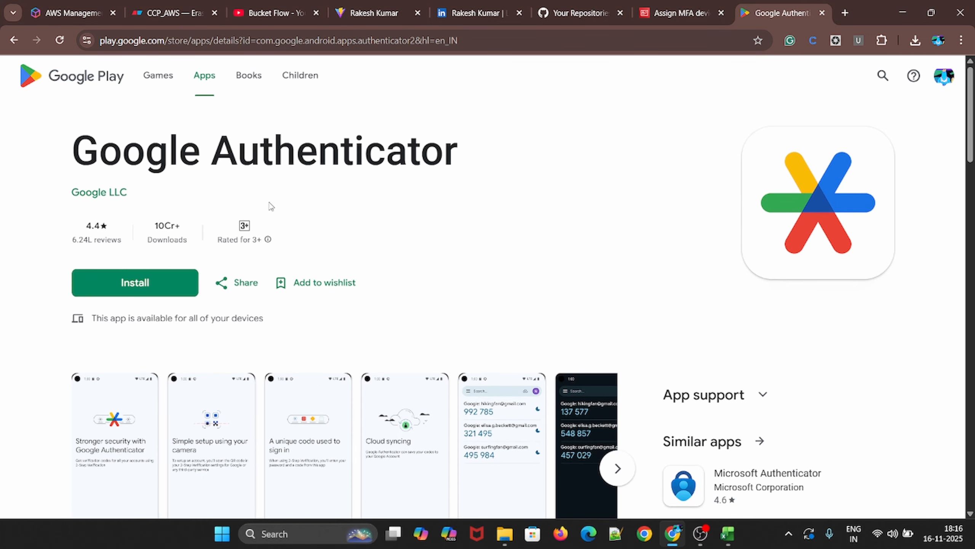
click(845, 13)
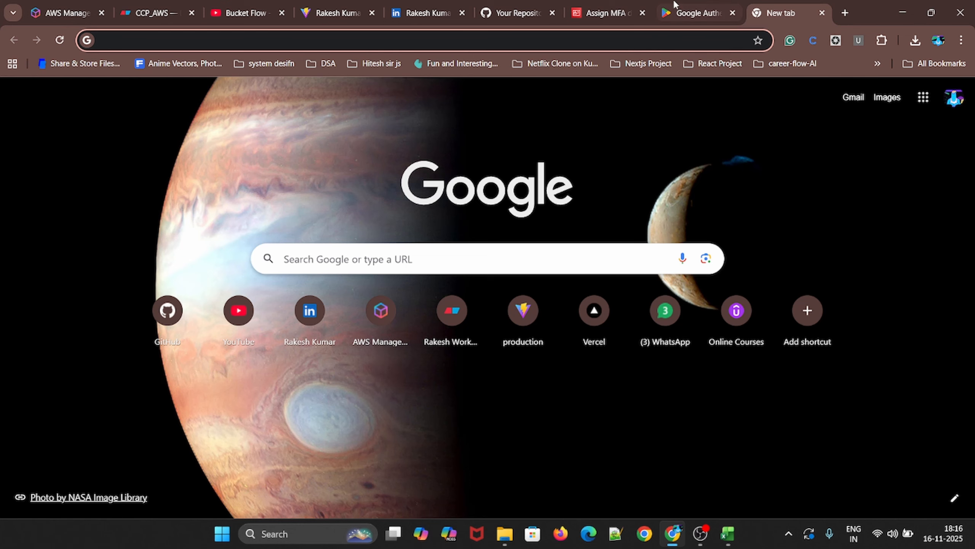
click(695, 12)
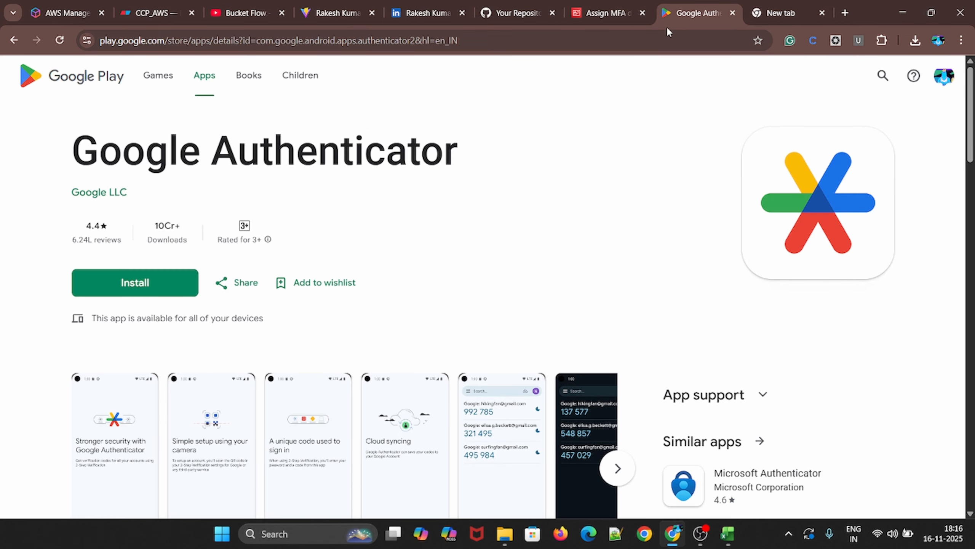
click(769, 10)
click(607, 13)
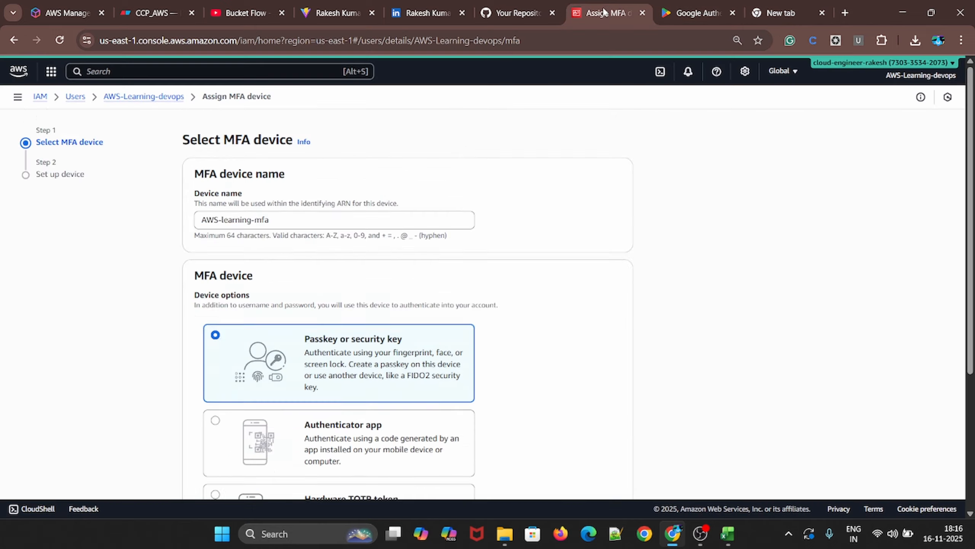
Step: Choose Authenticator app as the MFA device type and continue to device setup
scroll(311, 279, down, 5)
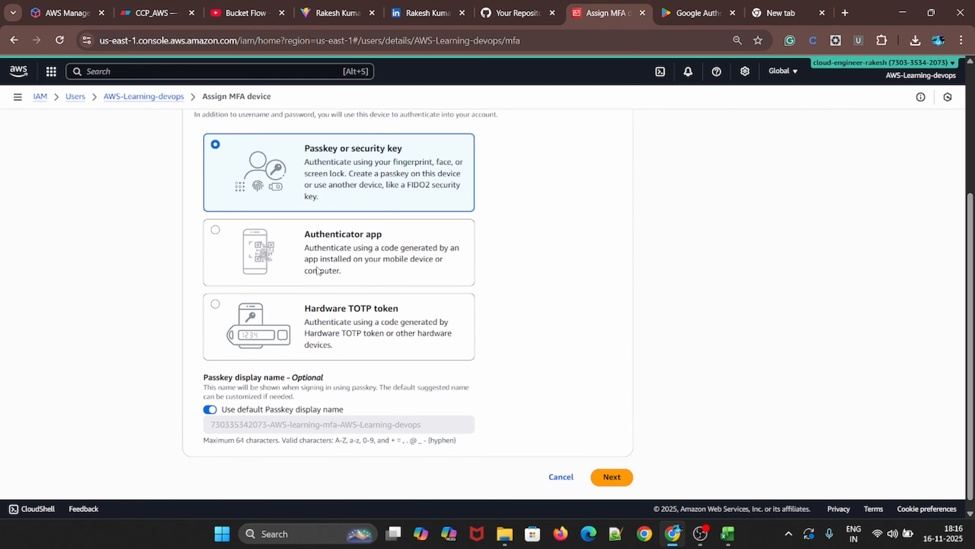
click(331, 250)
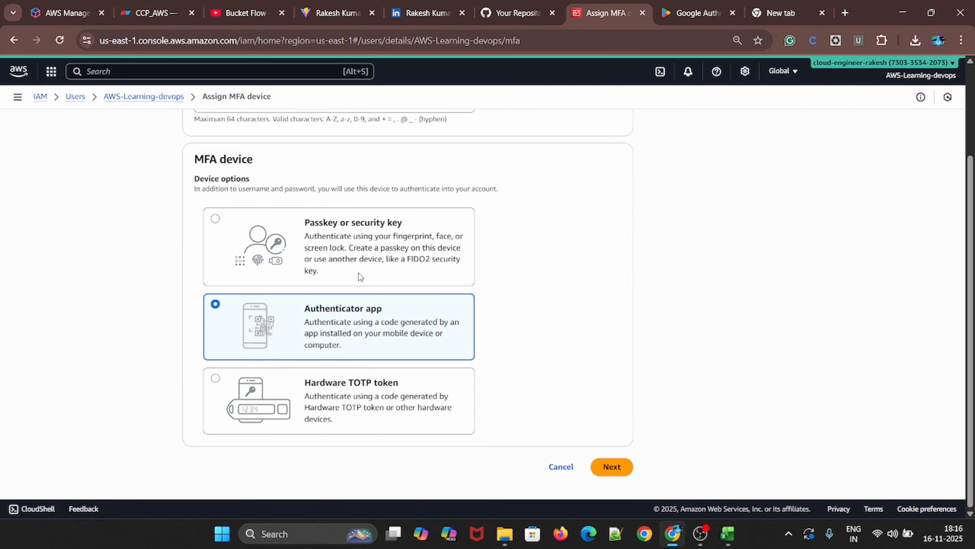
click(333, 392)
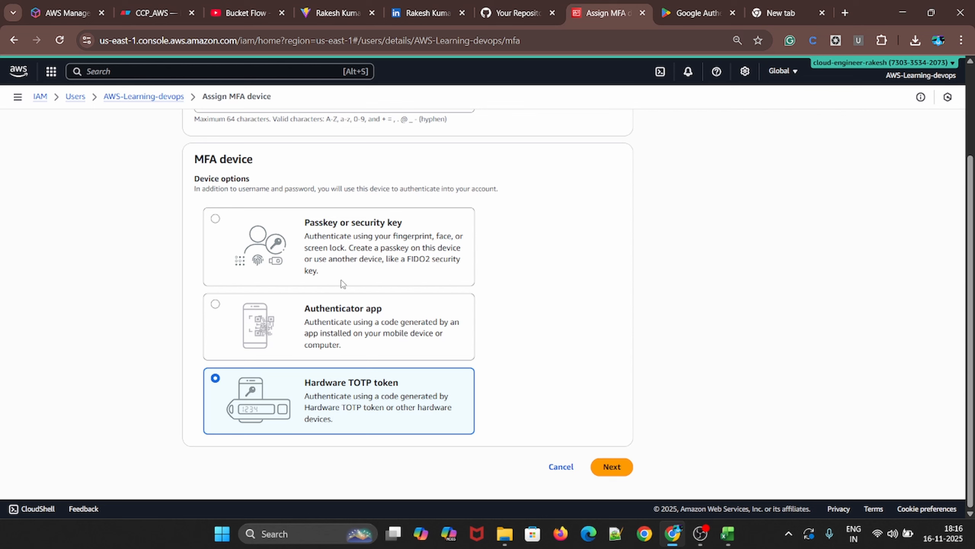
click(364, 240)
click(379, 328)
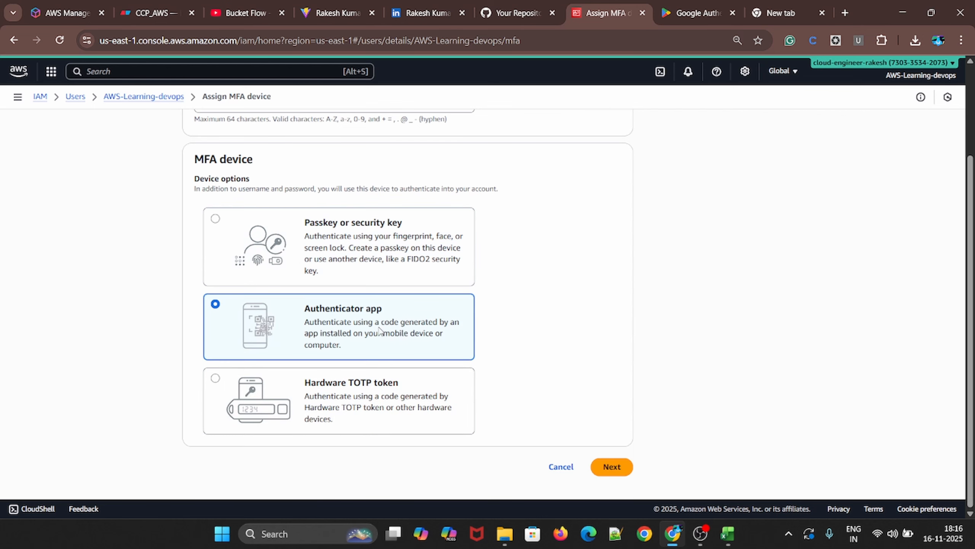
click(380, 394)
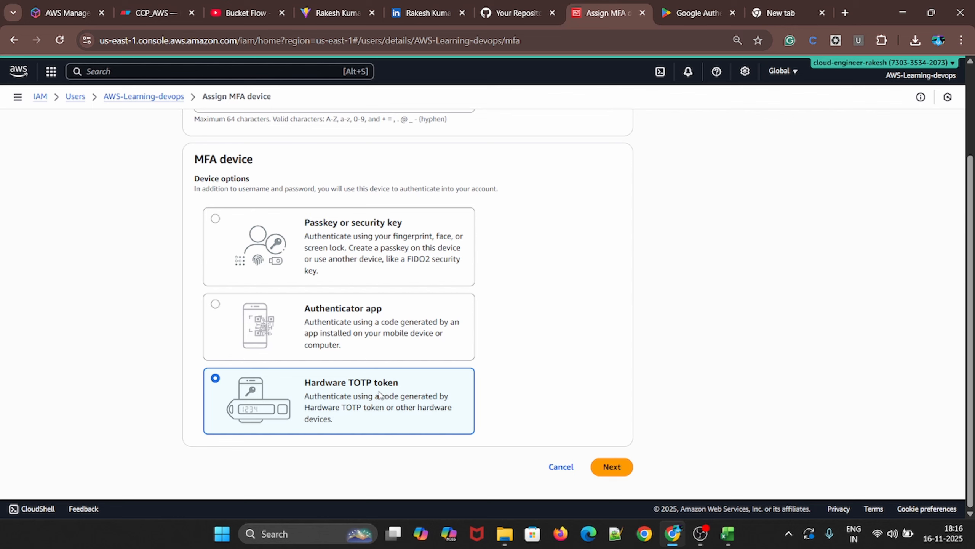
click(332, 325)
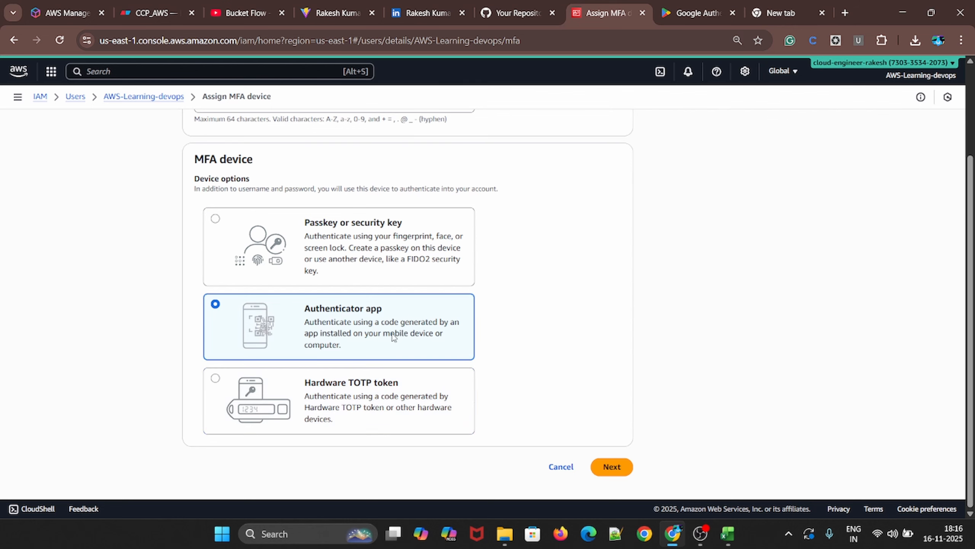
click(628, 471)
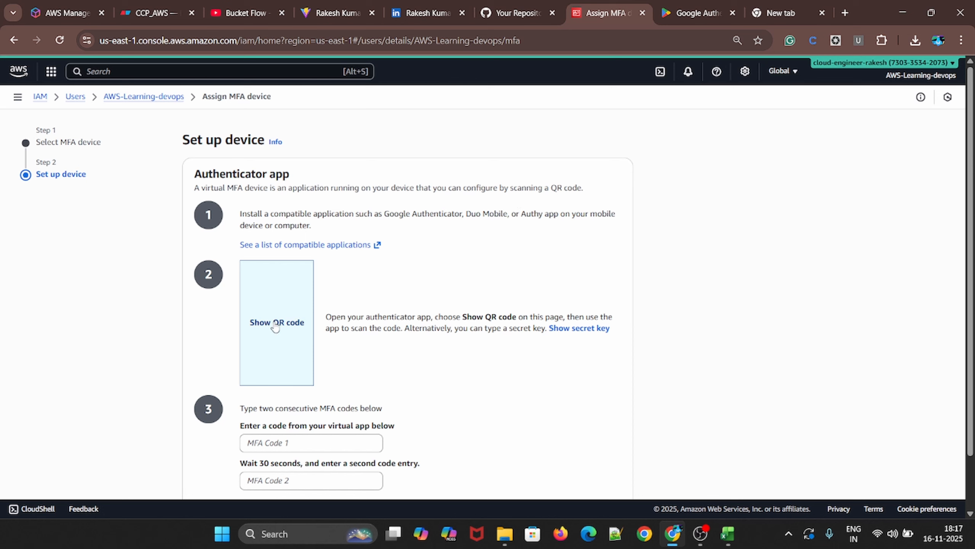
Step: Show the QR code, enter two consecutive MFA codes from the authenticator app, and add the MFA device
click(275, 327)
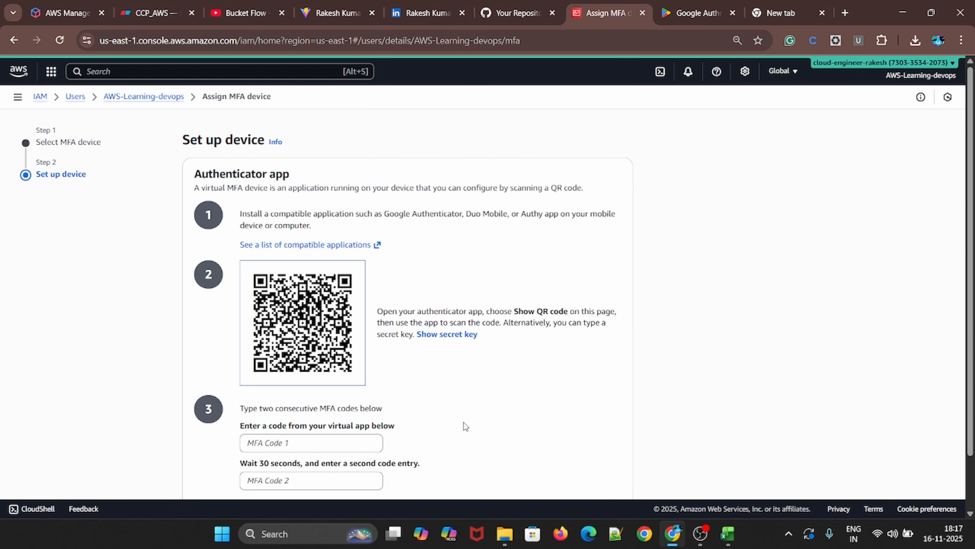
scroll(292, 348, down, 2)
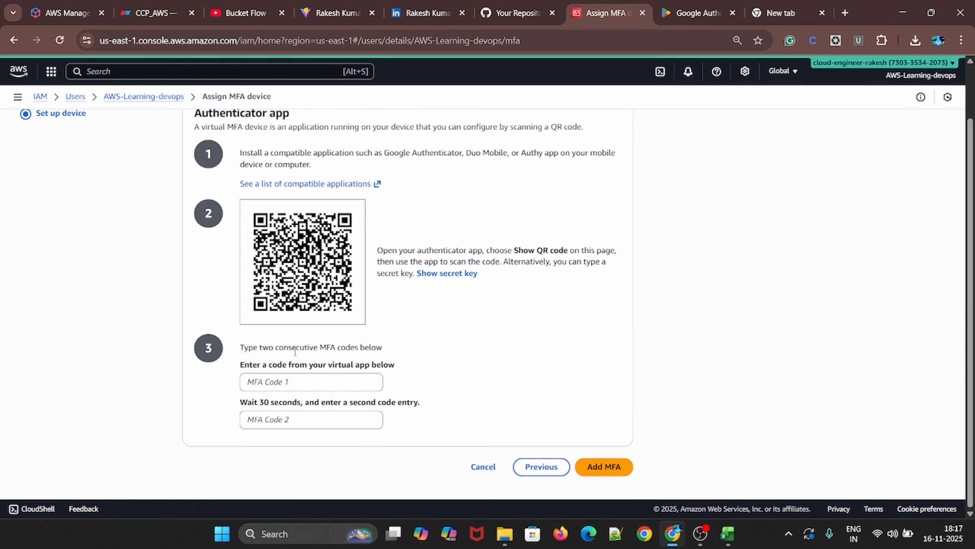
click(290, 382)
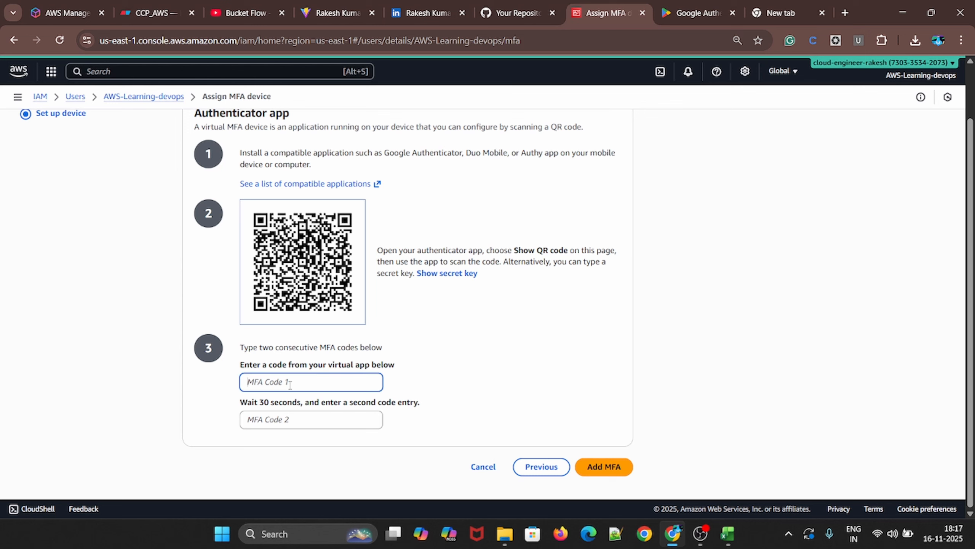
click(302, 420)
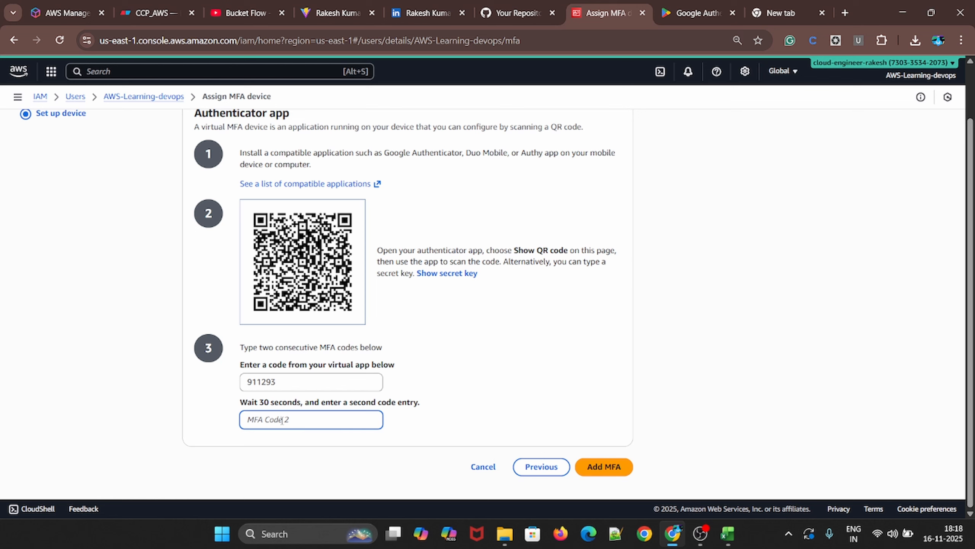
click(628, 463)
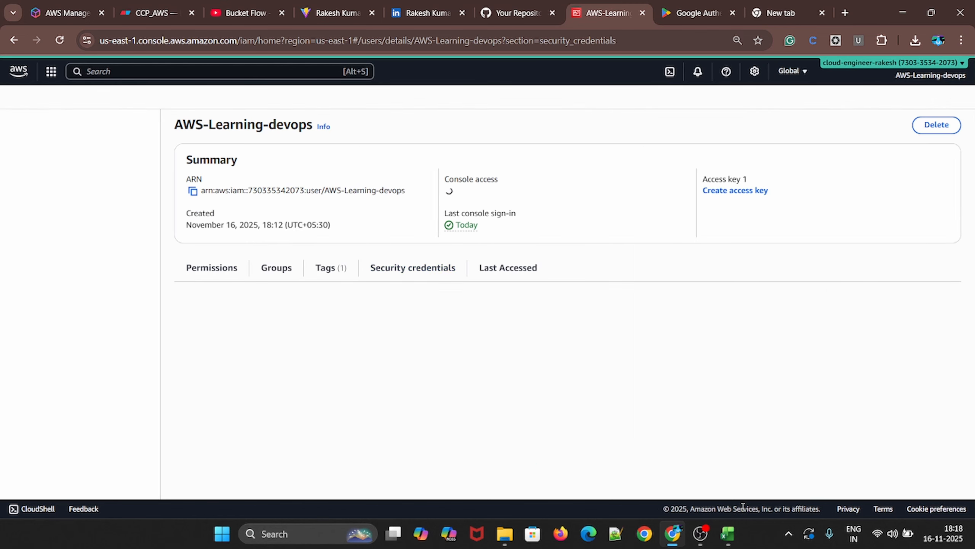
Step: Review the newly assigned virtual MFA device in the user's security credentials
scroll(385, 369, down, 3)
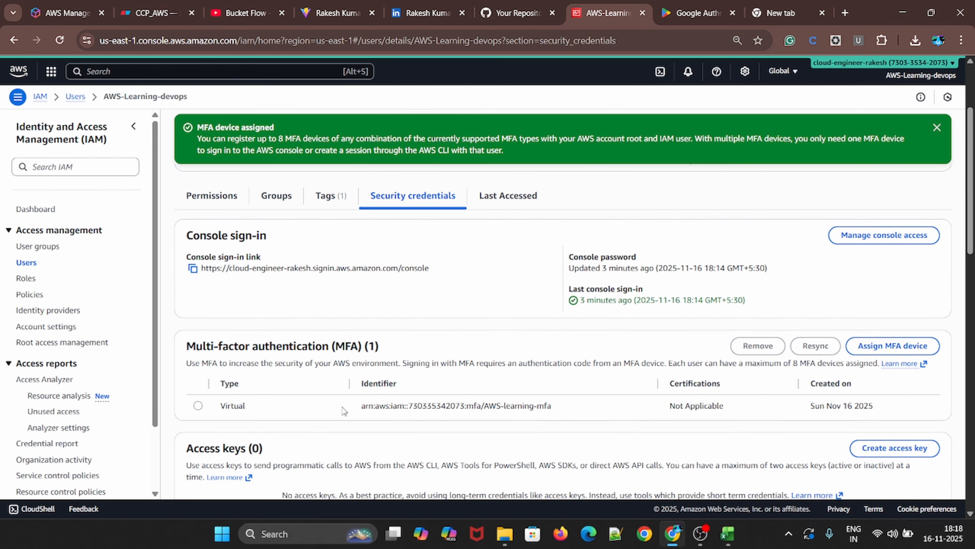
drag(814, 407, 925, 411)
scroll(874, 410, down, 5)
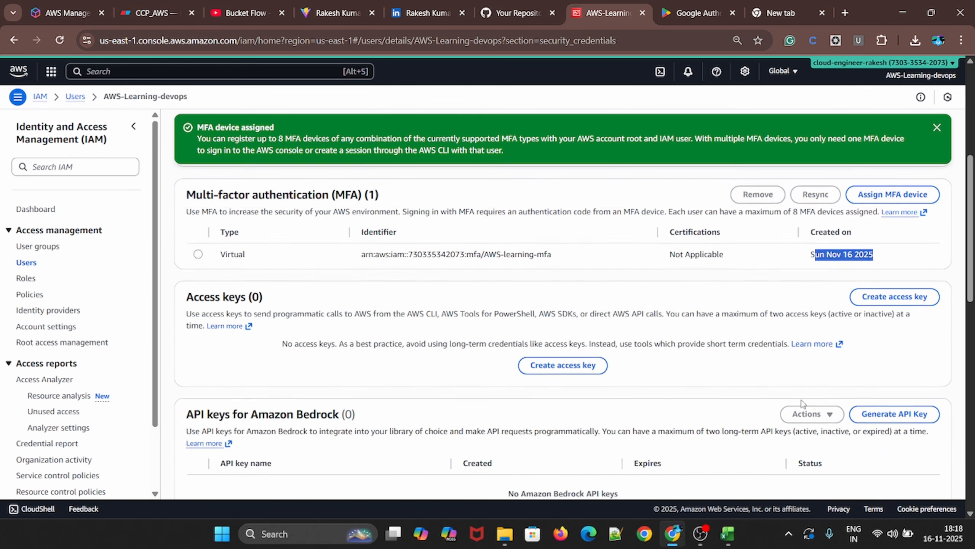
scroll(734, 345, up, 6)
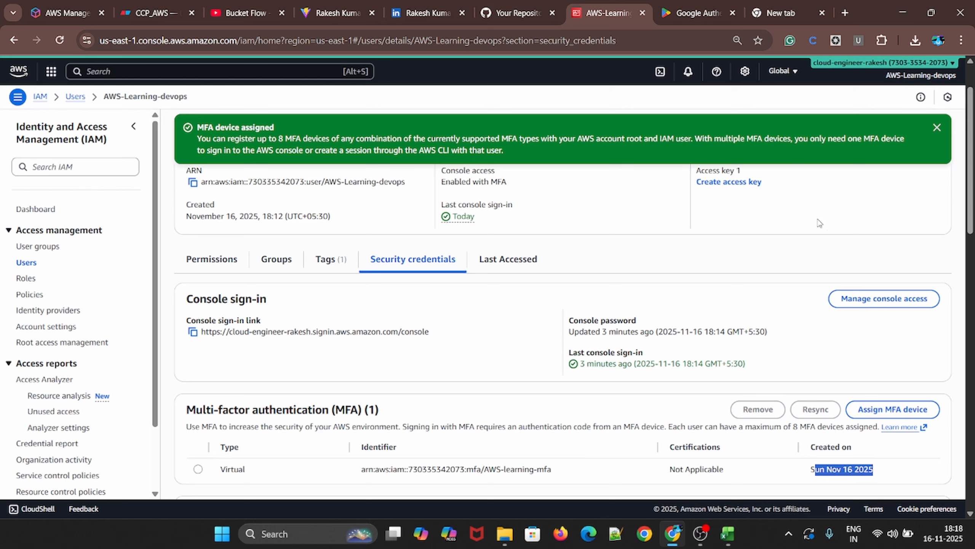
Step: Sign out of the console and open the console sign-in page
click(921, 73)
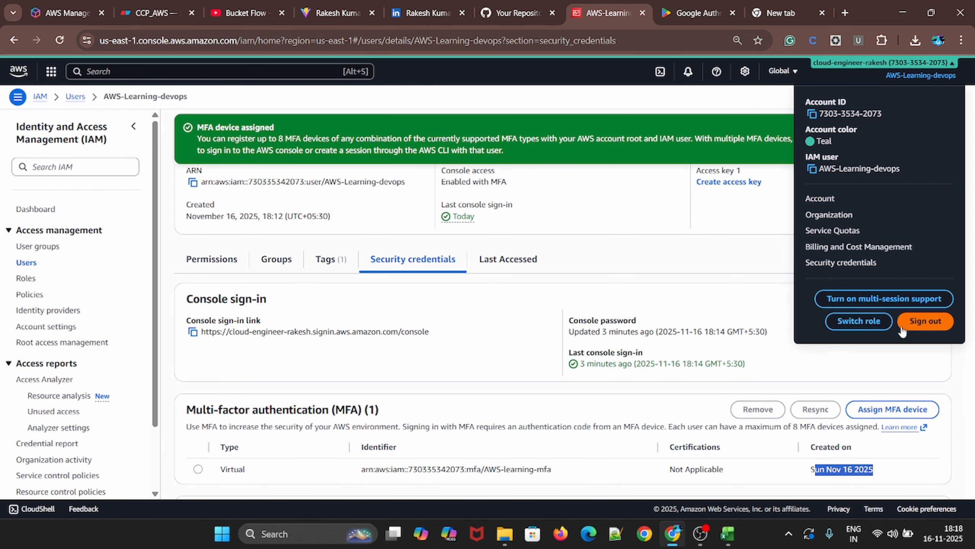
click(915, 327)
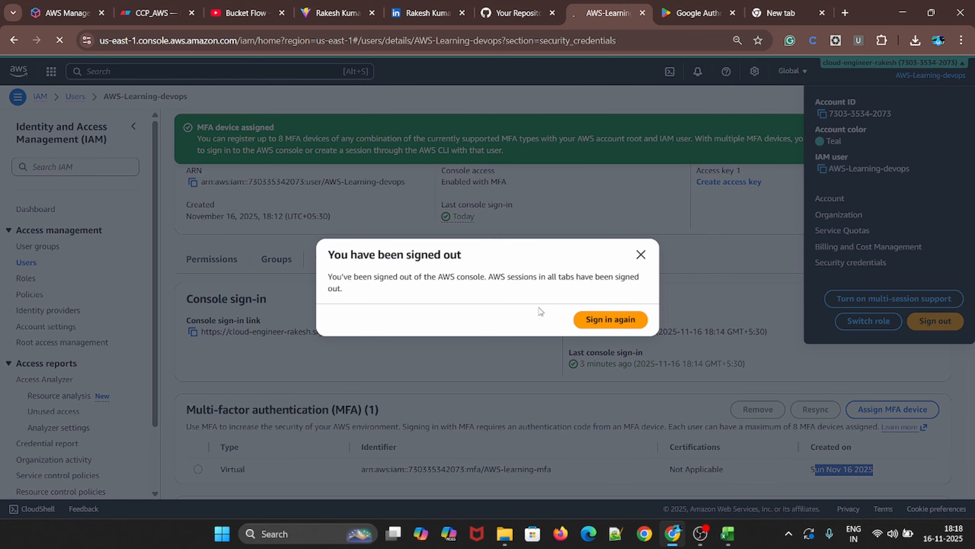
click(615, 319)
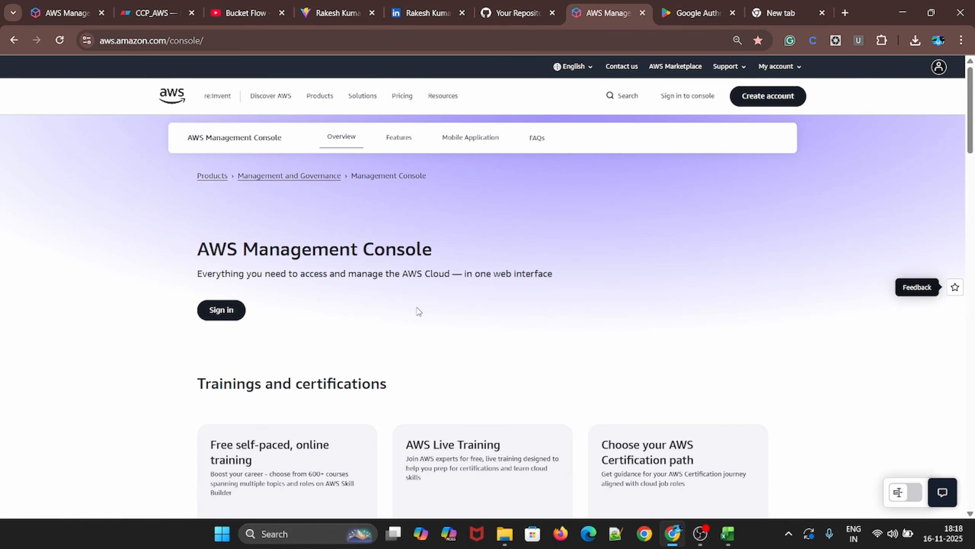
click(687, 96)
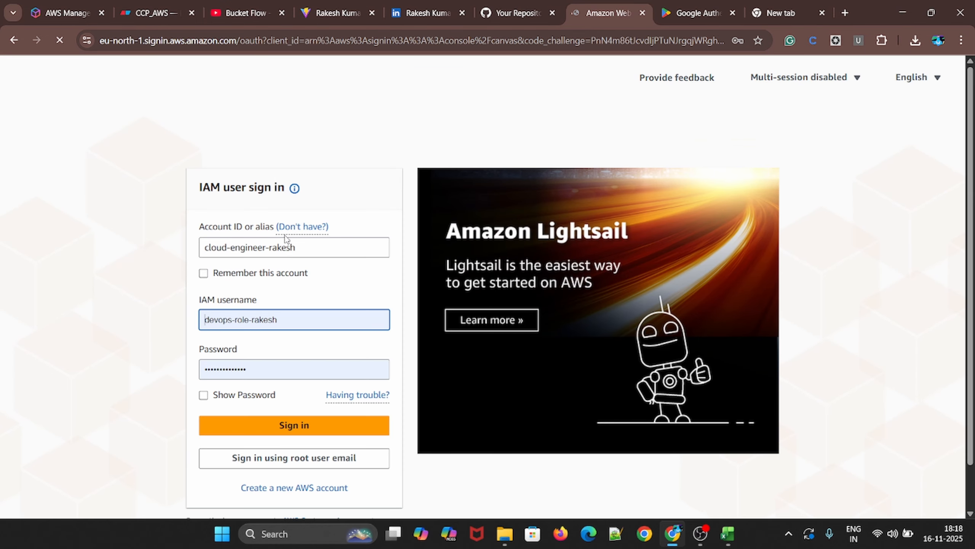
Step: Copy the username from the credentials CSV and enter AWS-Learning-devops as the IAM username on the sign-in form
double_click(272, 319)
key(alt+Tab)
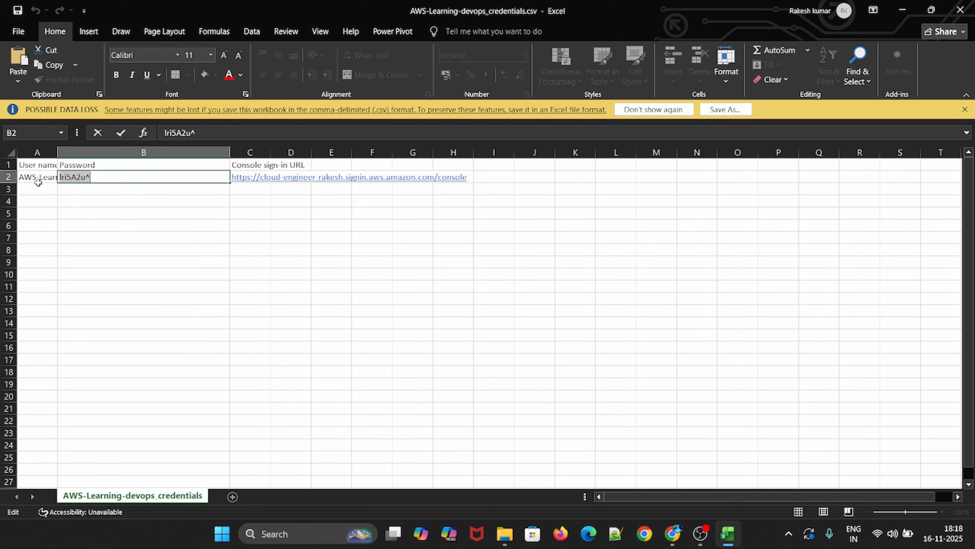
double_click(39, 177)
double_click(39, 177)
triple_click(38, 177)
drag(247, 133, 149, 139)
key(ctrl+c)
key(alt+Tab)
double_click(269, 318)
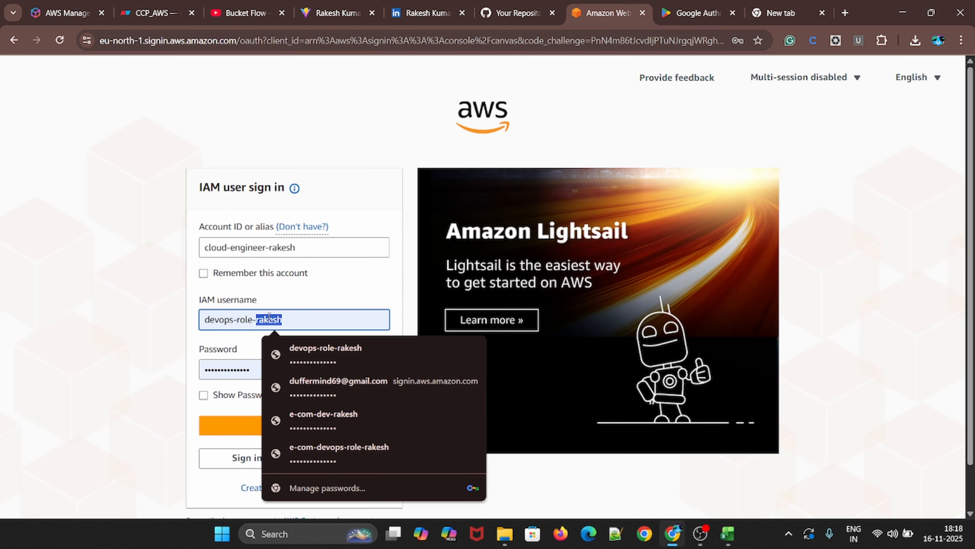
key(BackSpace)
key(BackSpace)
key(BackSpace)
key(BackSpace)
key(BackSpace)
key(BackSpace)
key(BackSpace)
key(BackSpace)
key(BackSpace)
key(BackSpace)
key(BackSpace)
key(BackSpace)
key(BackSpace)
key(ctrl+v)
key(Tab)
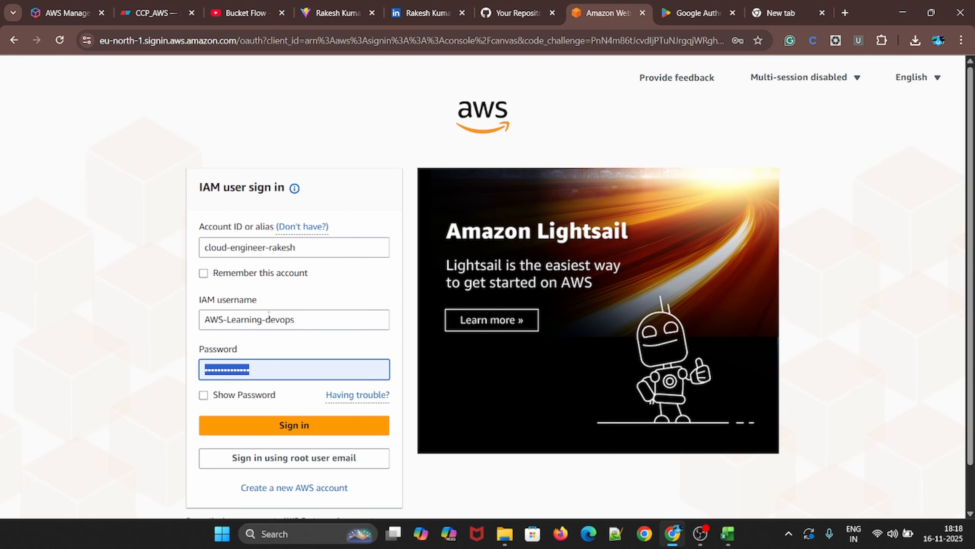
Step: Enter the IAM user's password on the sign-in form and sign in
key(BackSpace)
text(********)
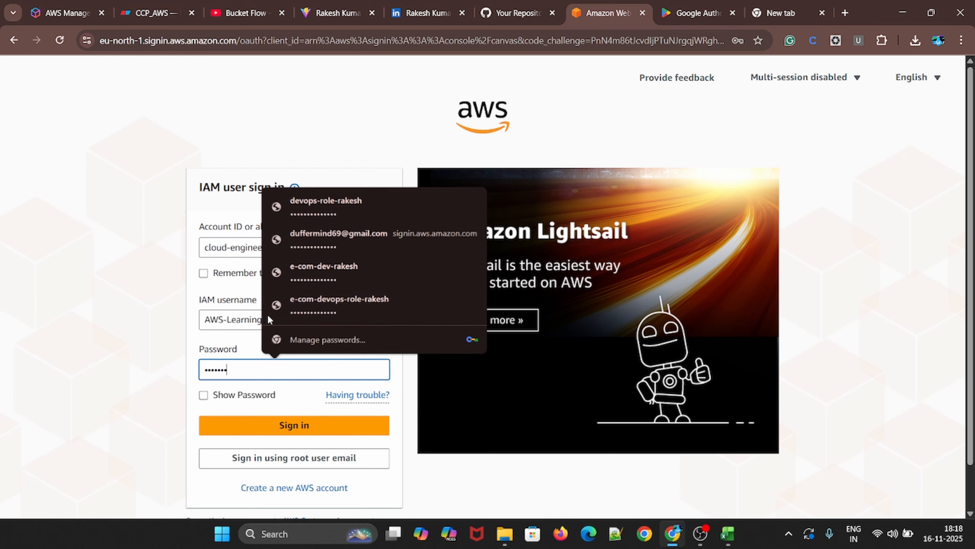
key(Return)
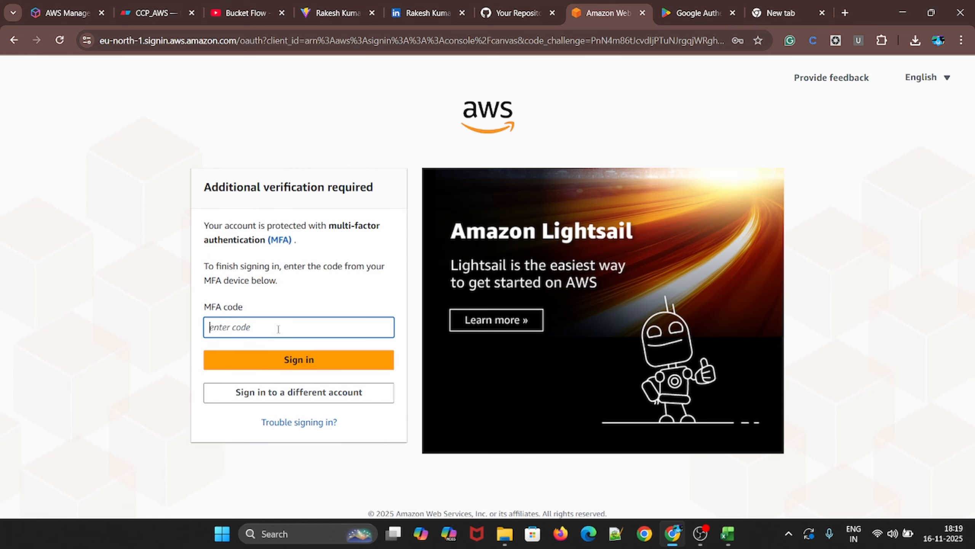
Step: Enter the MFA code from the authenticator app and complete the sign-in
click(296, 360)
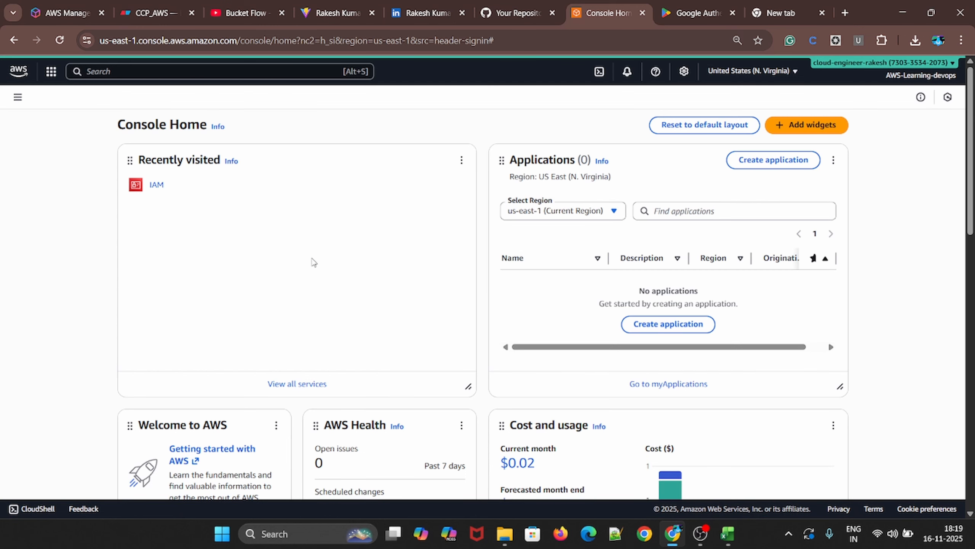
Step: Open the account menu to check which IAM user is signed in
click(949, 79)
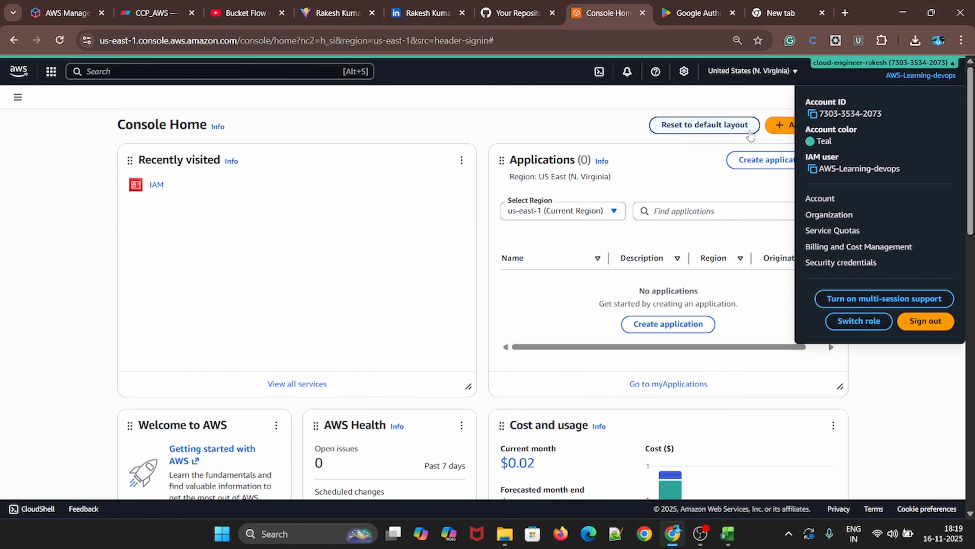
click(649, 101)
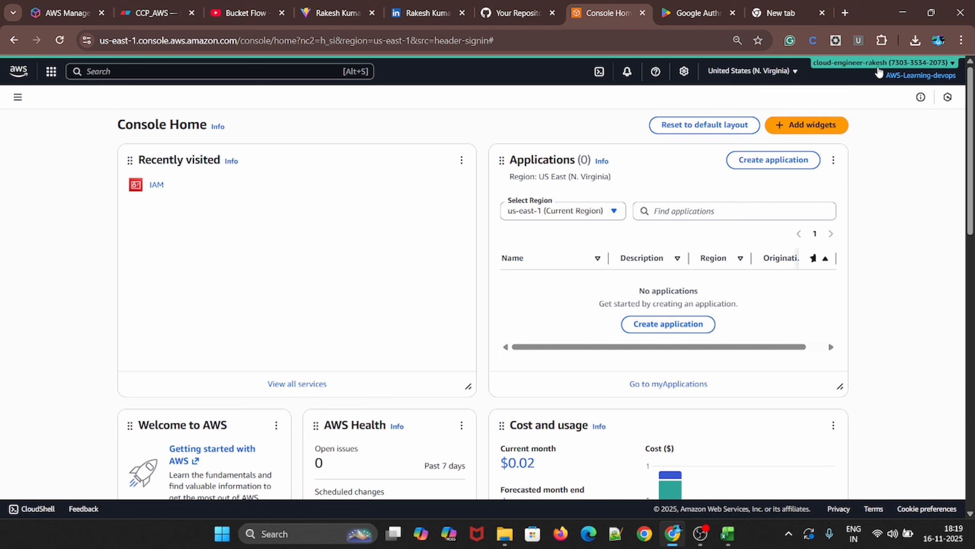
click(940, 72)
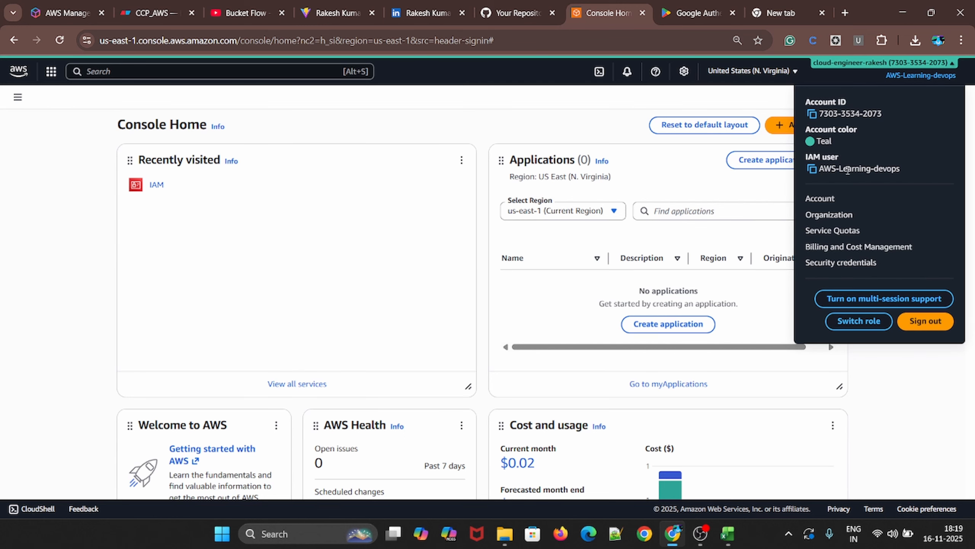
triple_click(898, 169)
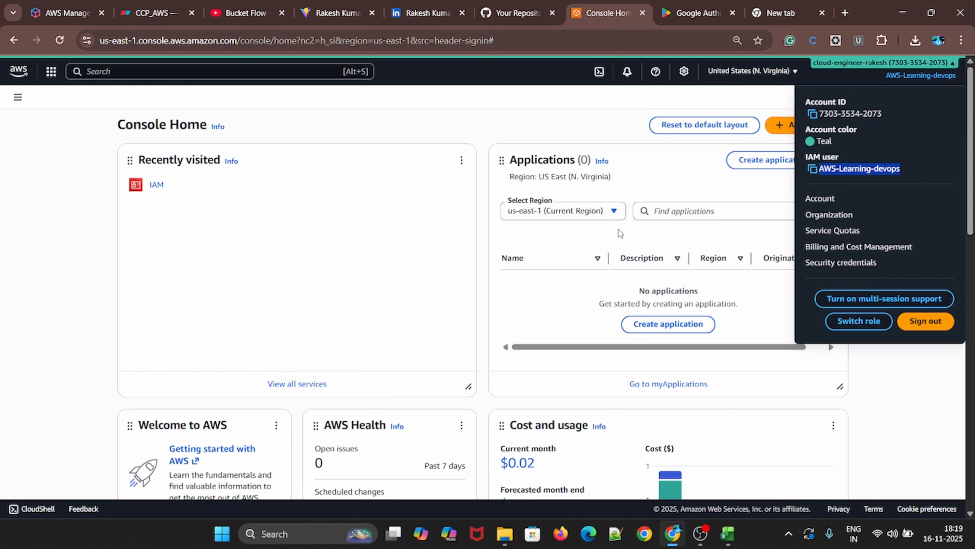
click(892, 423)
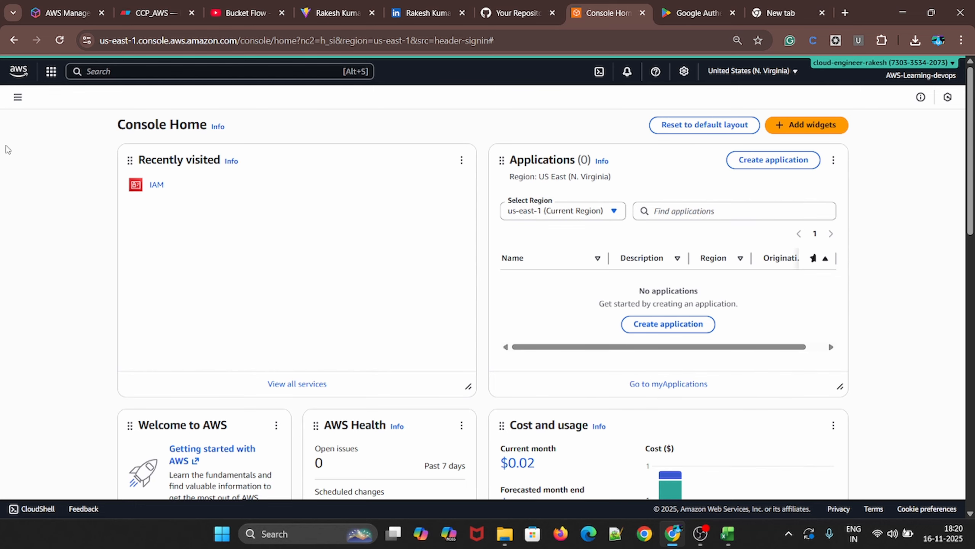
Step: Browse the open YouTube channel, LinkedIn profile and GitHub repositories tabs
click(242, 12)
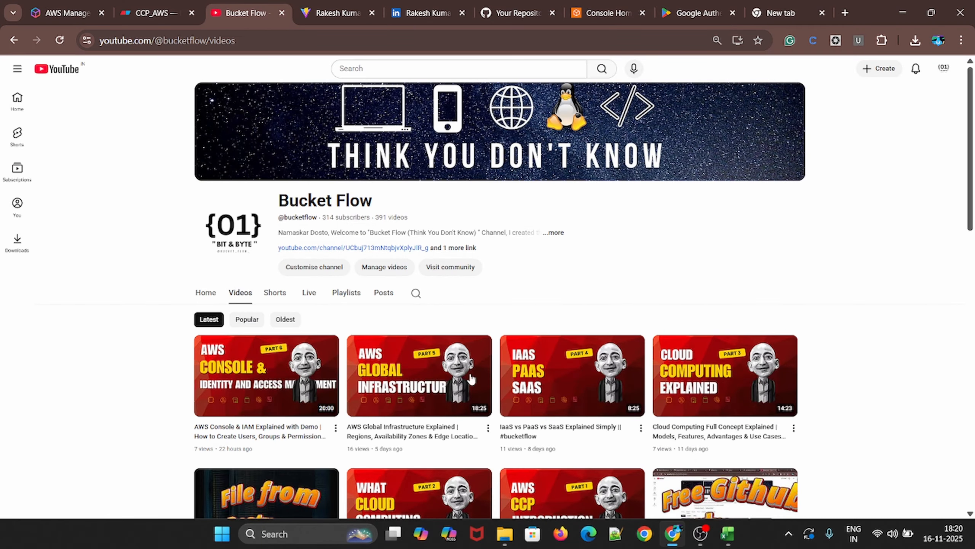
scroll(598, 384, down, 2)
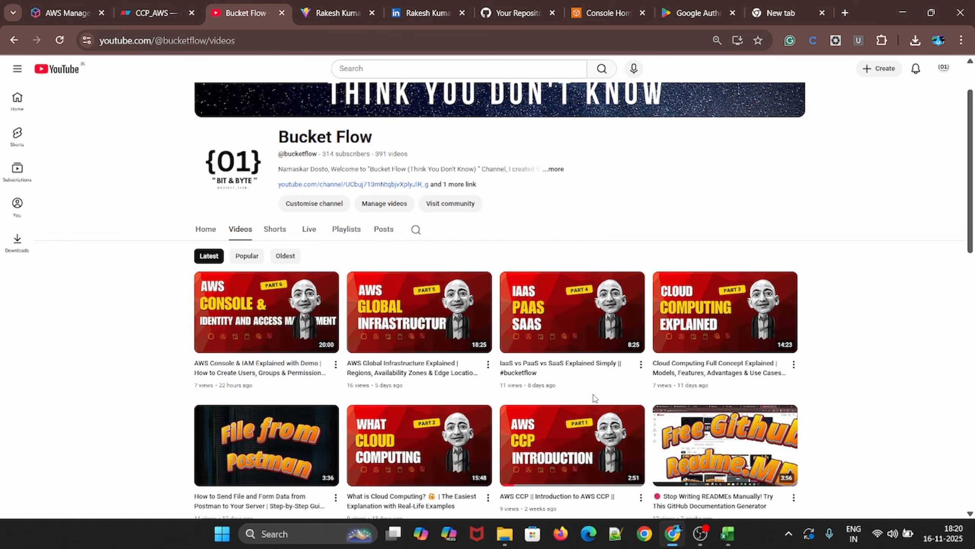
click(350, 9)
click(446, 12)
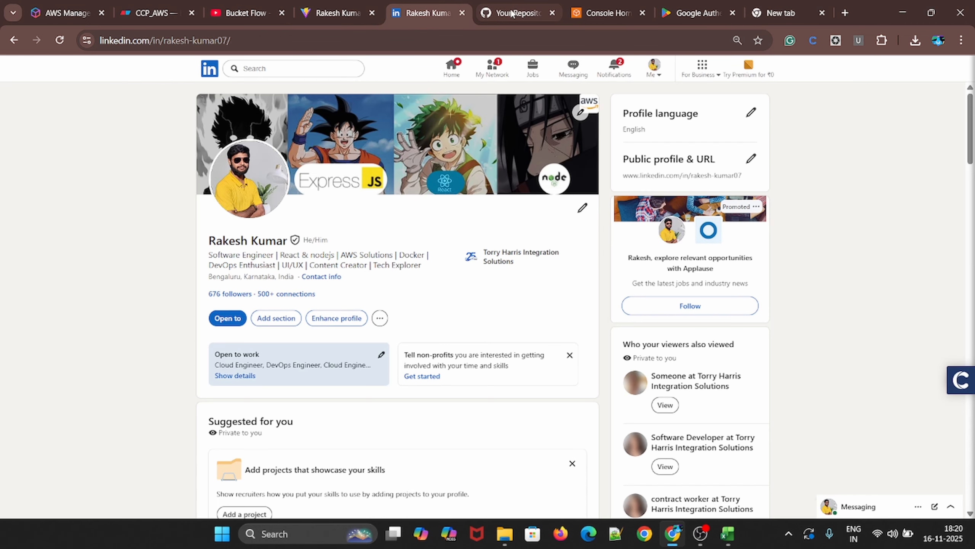
click(515, 13)
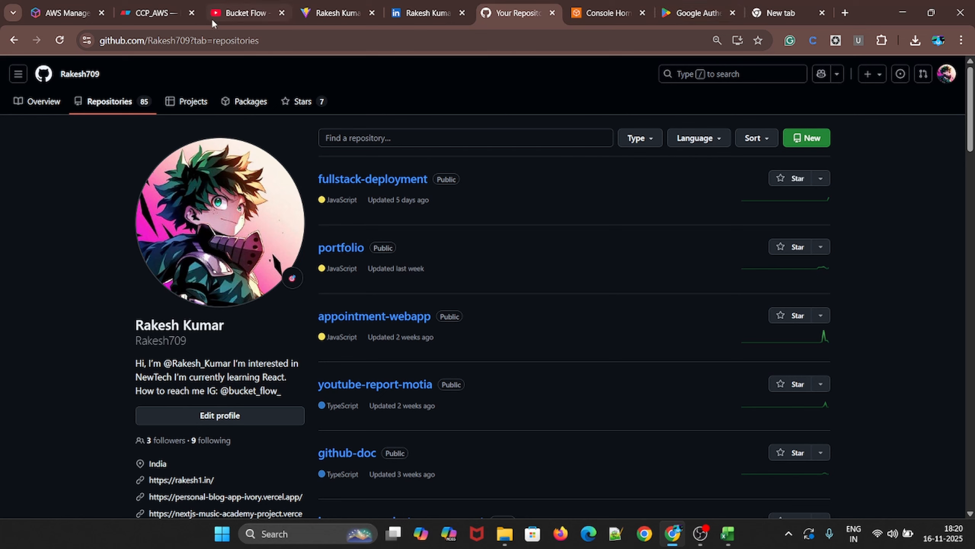